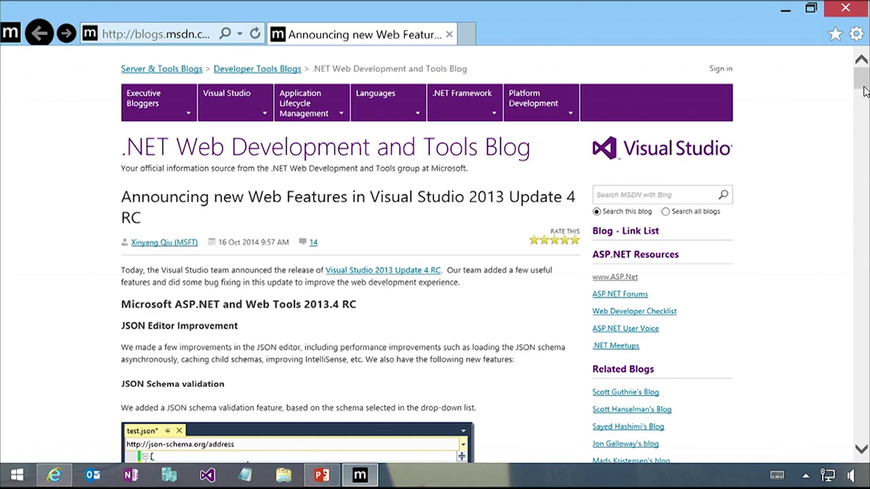
Step: Review the JSON Editor and HTML Editor sections of the Visual Studio 2013 Update 4 RC web features post, through Task List comment support
scroll(867, 85, down, 3)
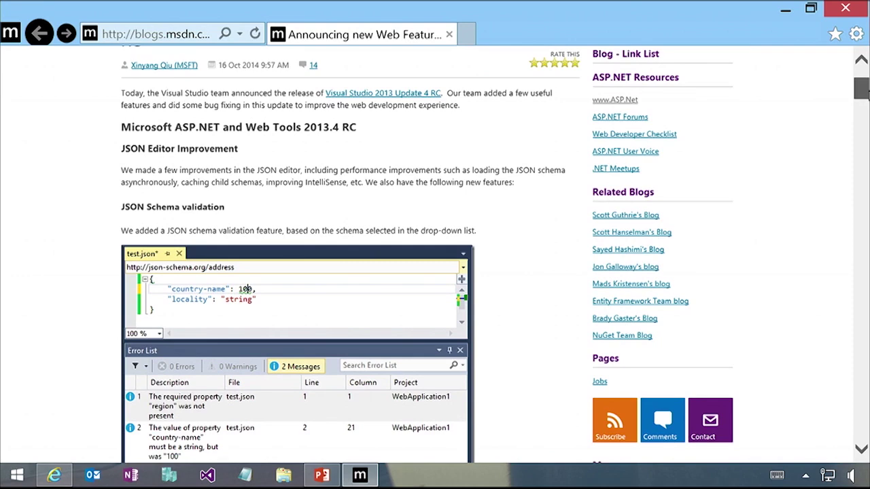
scroll(435, 258, down, 2)
scroll(435, 258, down, 3)
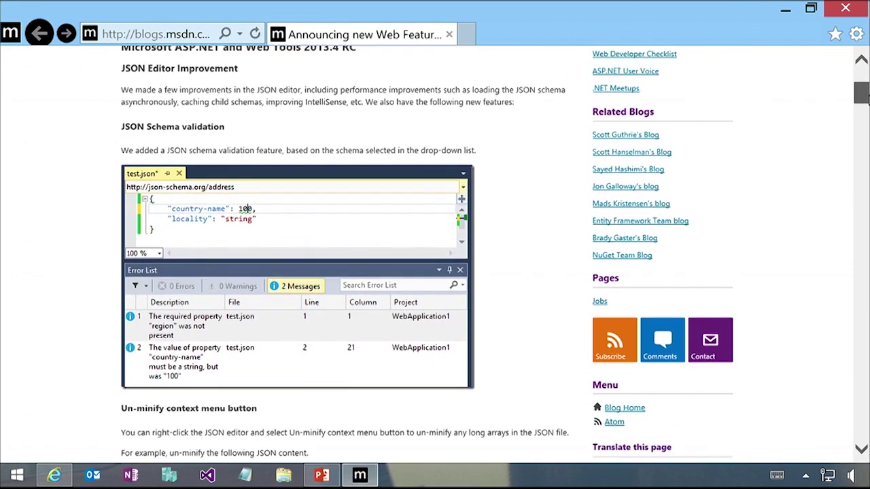
scroll(435, 258, down, 4)
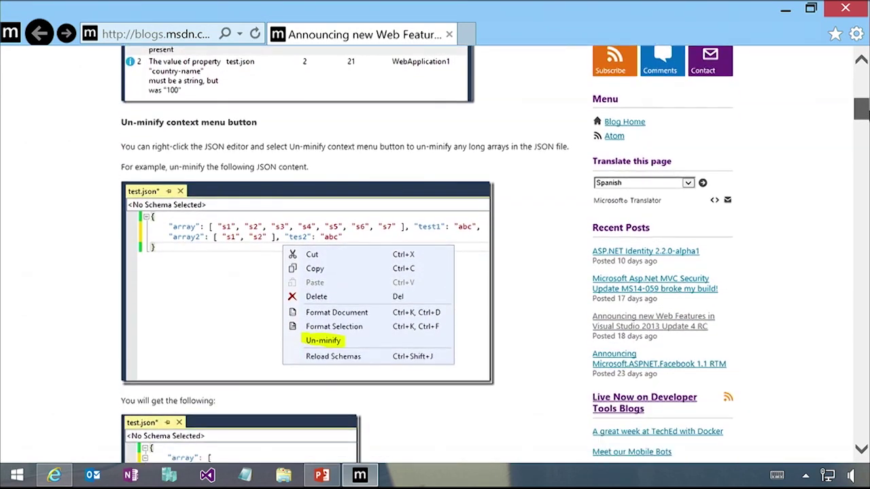
drag(864, 119, 864, 152)
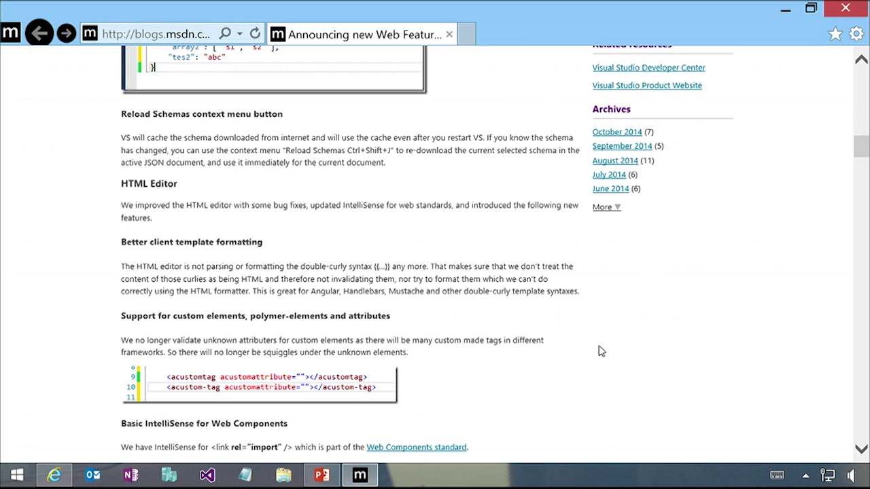
scroll(614, 365, down, 3)
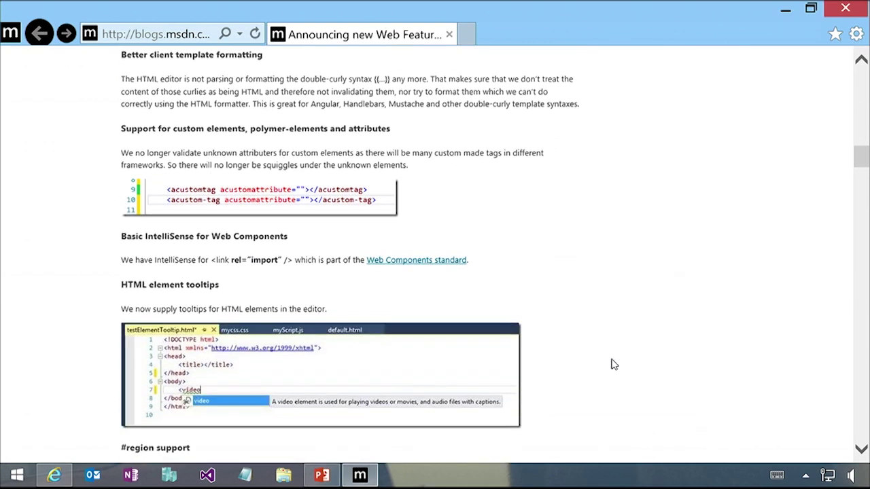
scroll(614, 365, down, 4)
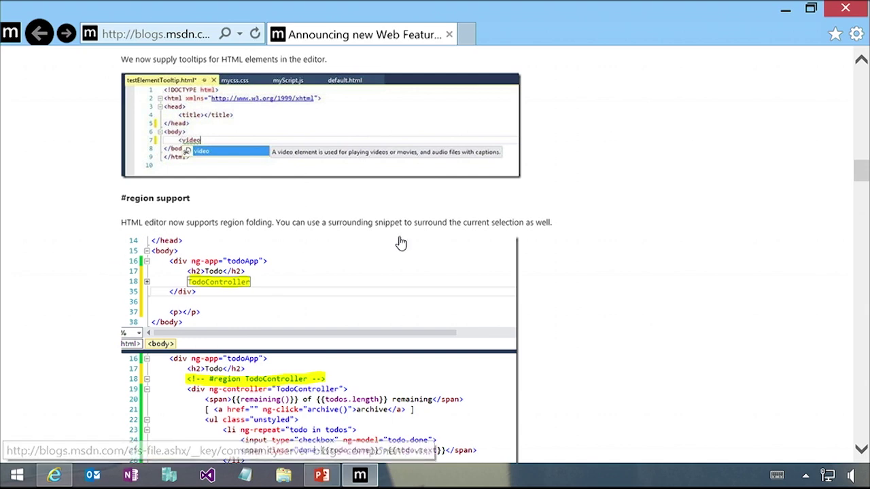
scroll(705, 345, down, 2)
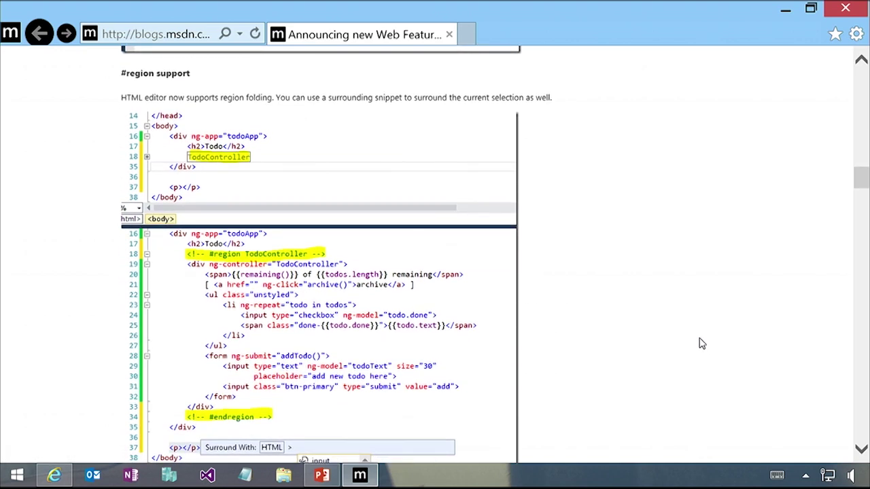
scroll(686, 343, down, 1)
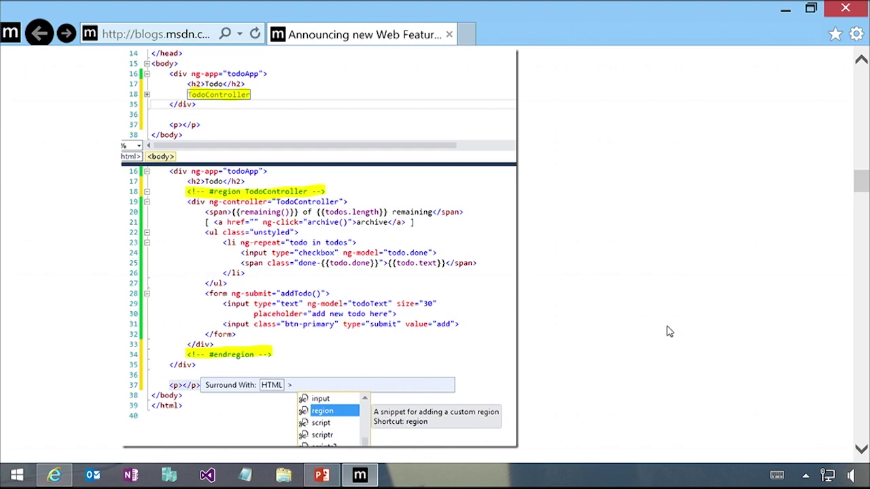
scroll(675, 326, down, 3)
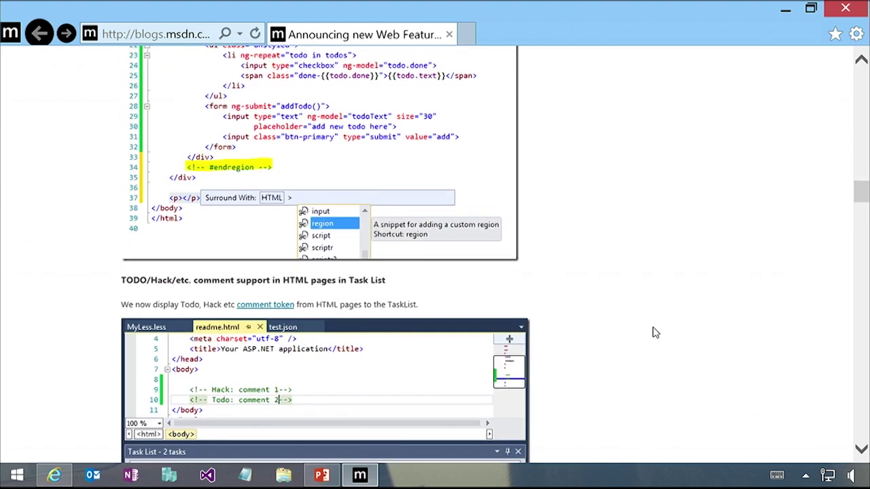
scroll(639, 344, down, 1)
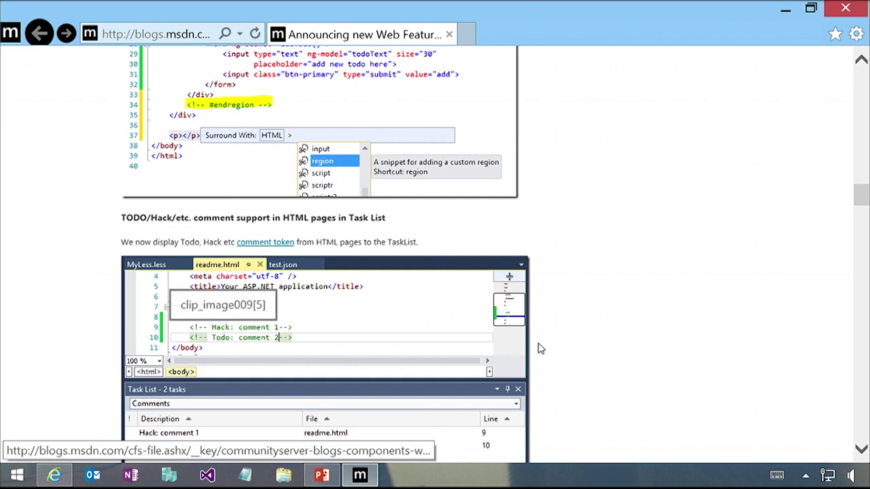
scroll(601, 349, down, 1)
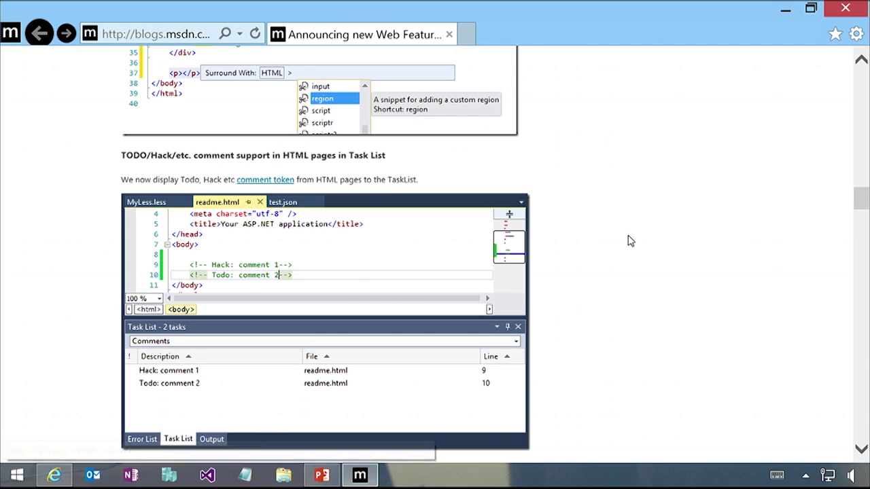
Step: Review the post's CSS/LESS/Sass Editor improvements, including the new snippets, and the Browser Link CSS auto-sync section
scroll(618, 271, down, 3)
scroll(609, 278, down, 2)
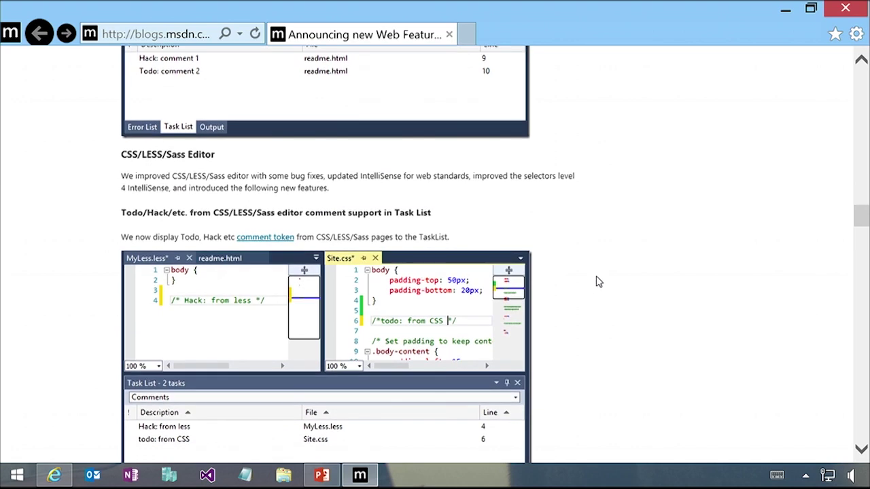
scroll(598, 284, down, 2)
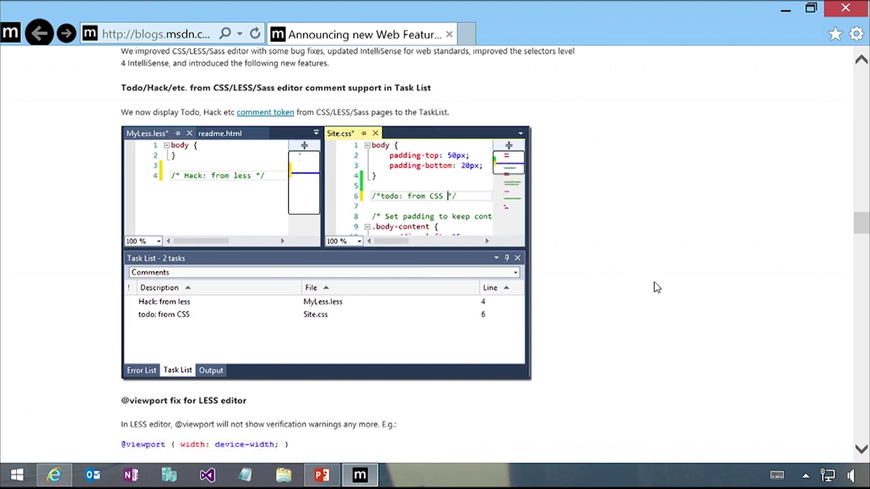
scroll(646, 286, down, 4)
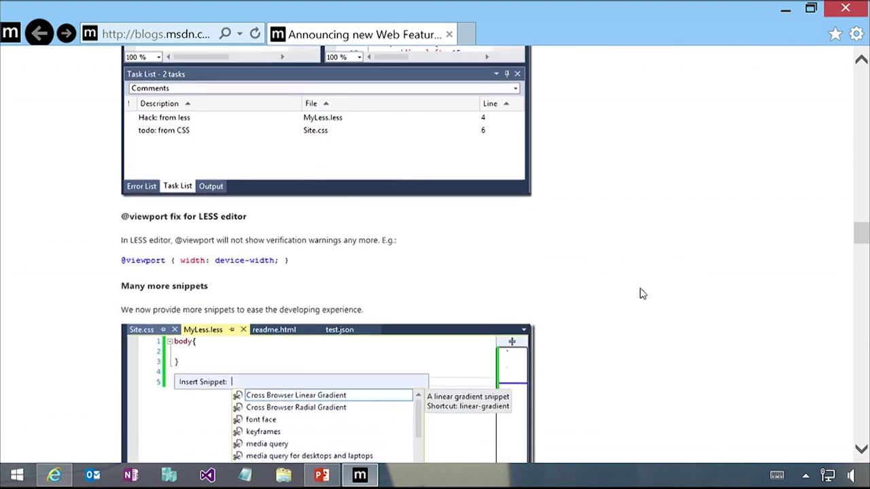
scroll(670, 306, down, 2)
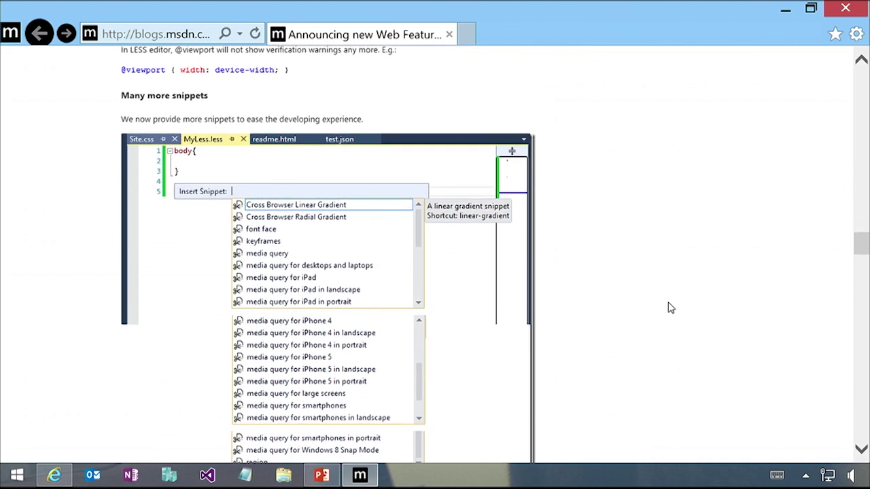
scroll(670, 308, down, 1)
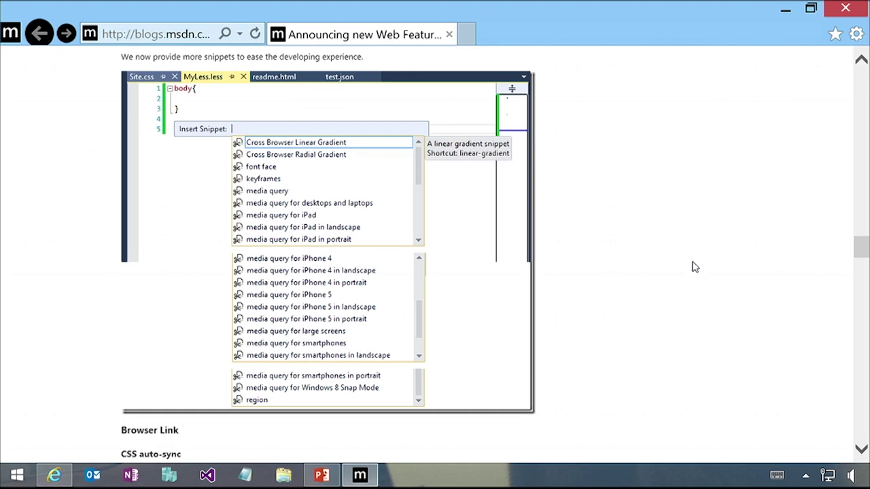
scroll(692, 263, down, 3)
scroll(506, 308, down, 1)
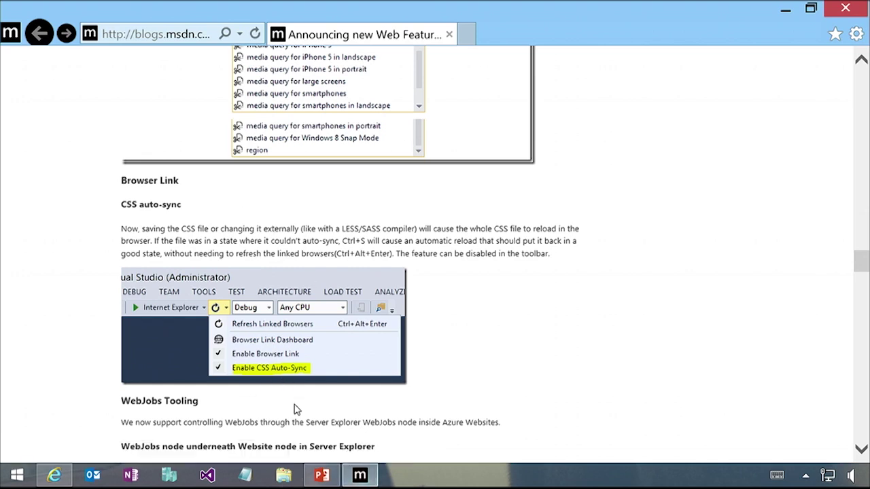
Step: Examine the WebJobs Tooling and WebJobs SDK sections and the ASP.NET, SignalR and Owin package updates in the post
scroll(294, 414, down, 5)
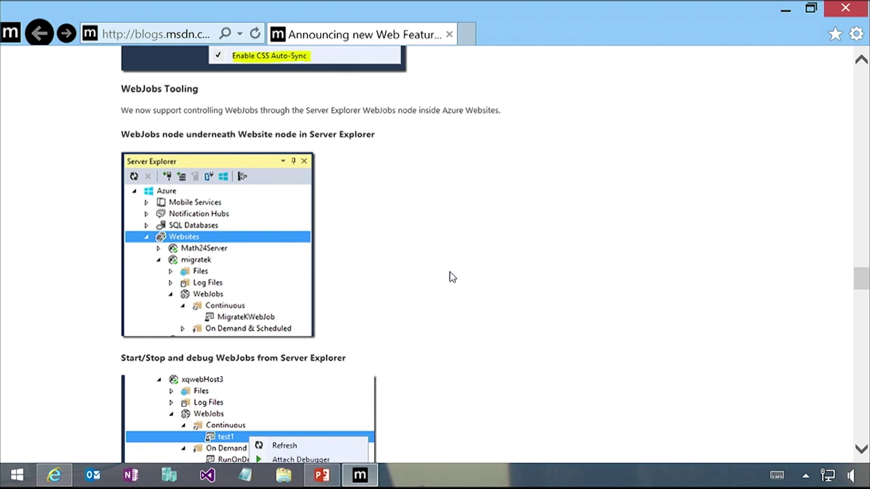
scroll(440, 282, down, 5)
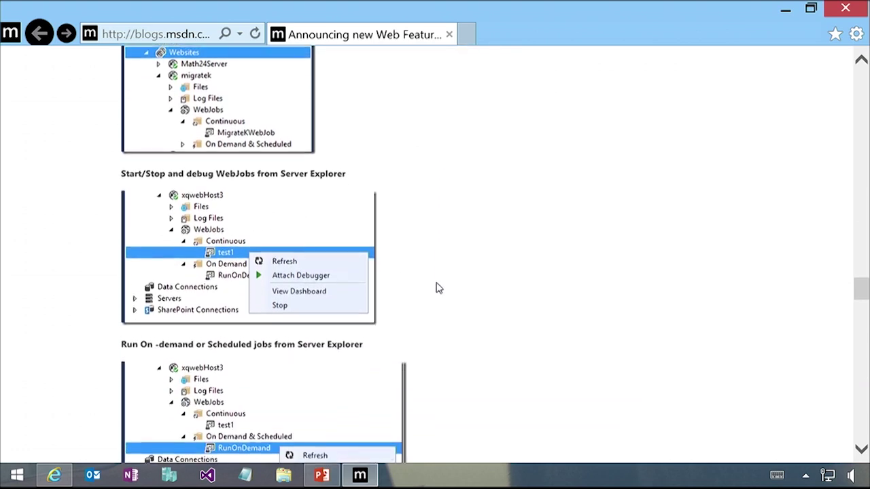
scroll(442, 288, down, 2)
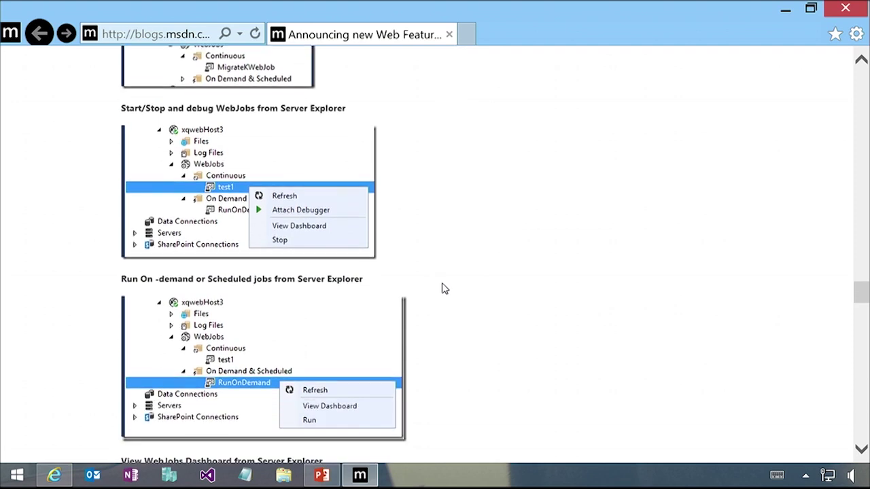
scroll(442, 289, down, 2)
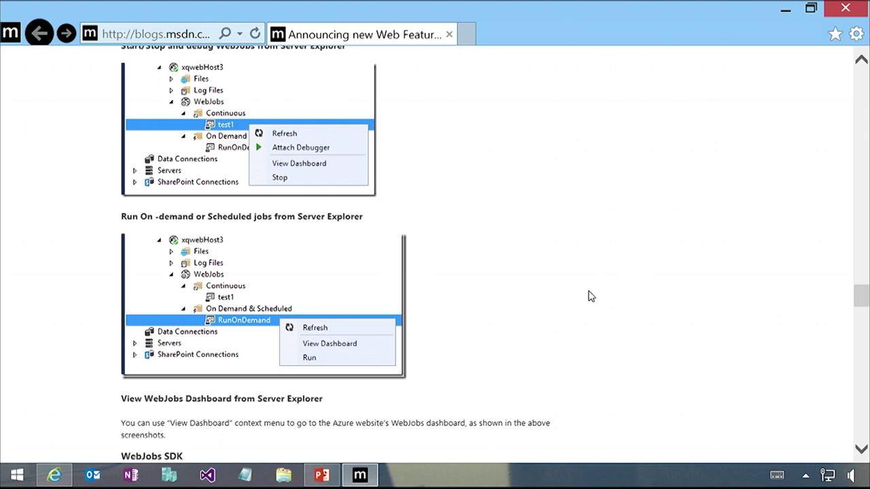
scroll(583, 296, down, 2)
scroll(578, 297, down, 4)
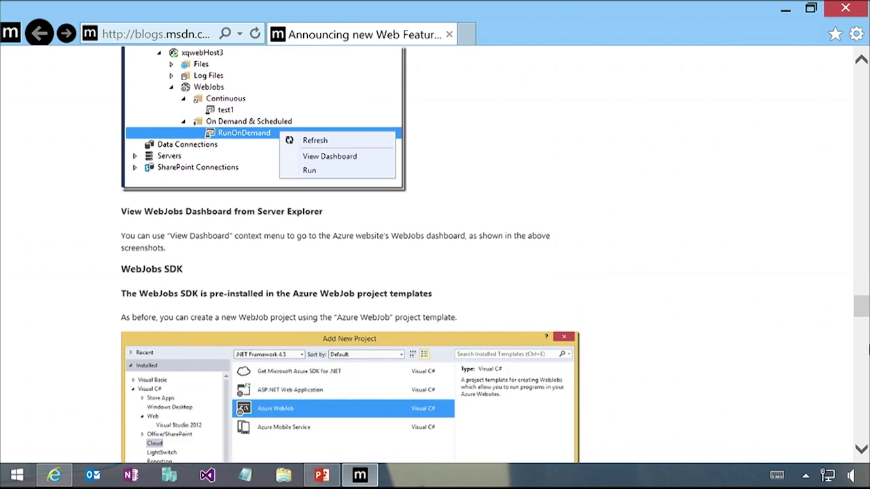
drag(860, 314, 861, 353)
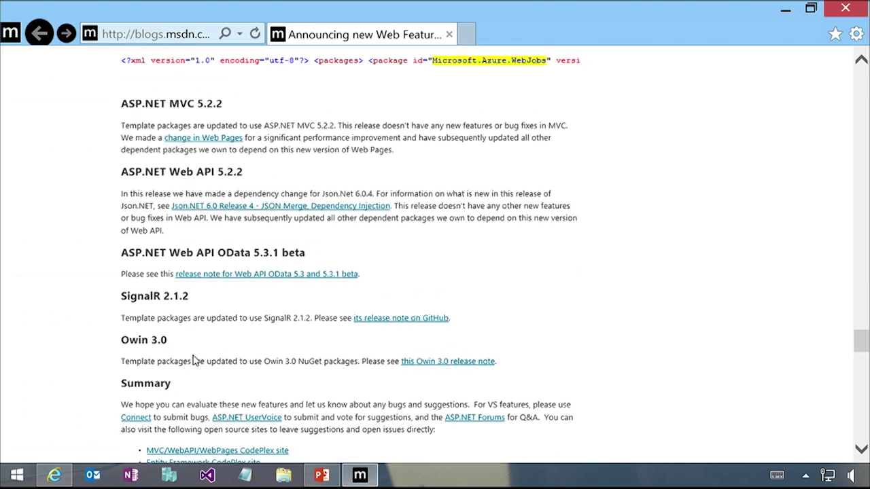
Step: Switch to the browser window with the Visual Studio 2013 Update 4 RTM release notes and review the what's-new list and CodeLens section
click(51, 479)
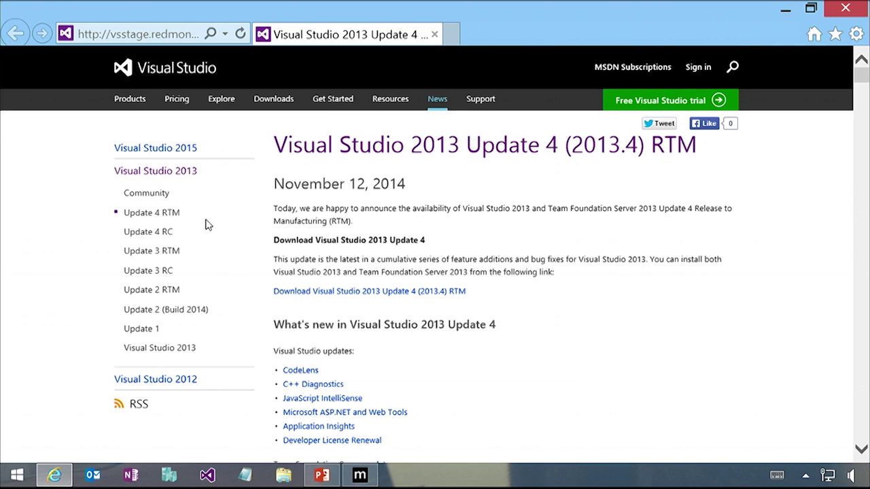
scroll(538, 316, down, 3)
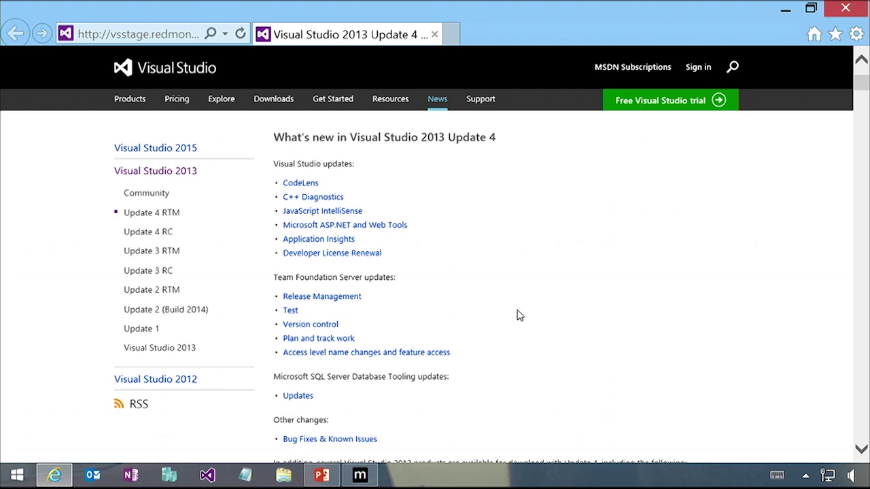
scroll(520, 316, down, 5)
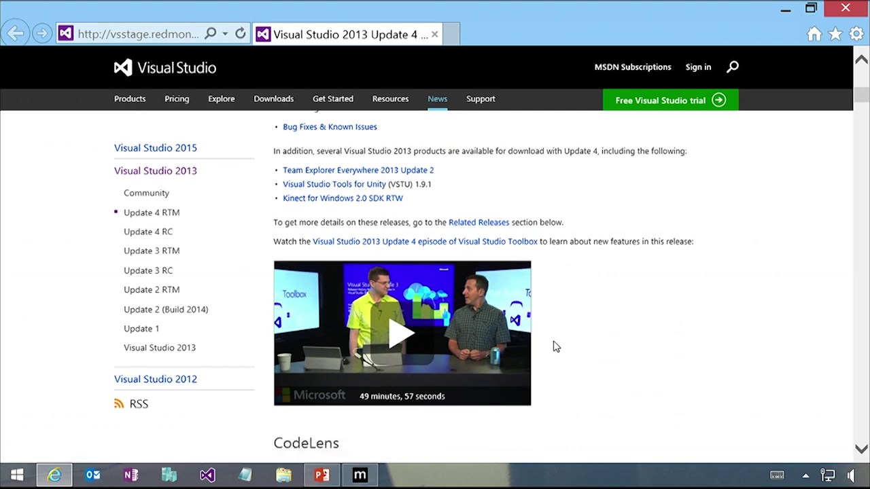
scroll(555, 347, down, 3)
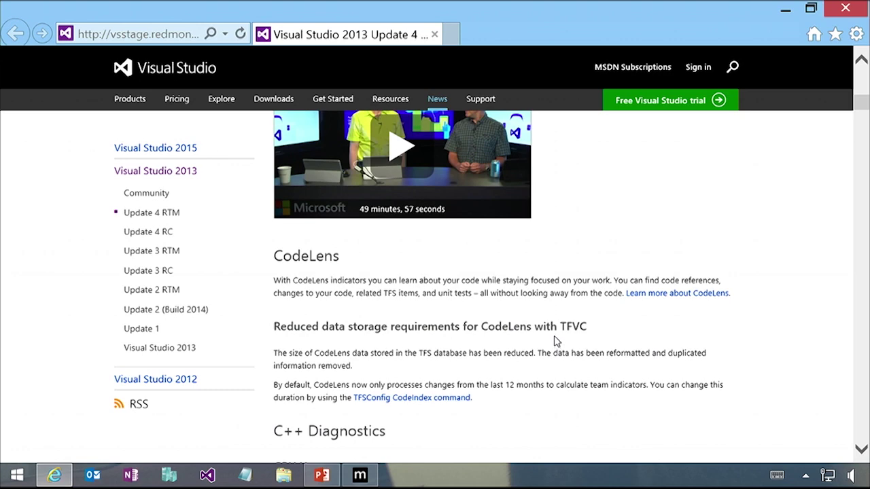
scroll(555, 343, up, 4)
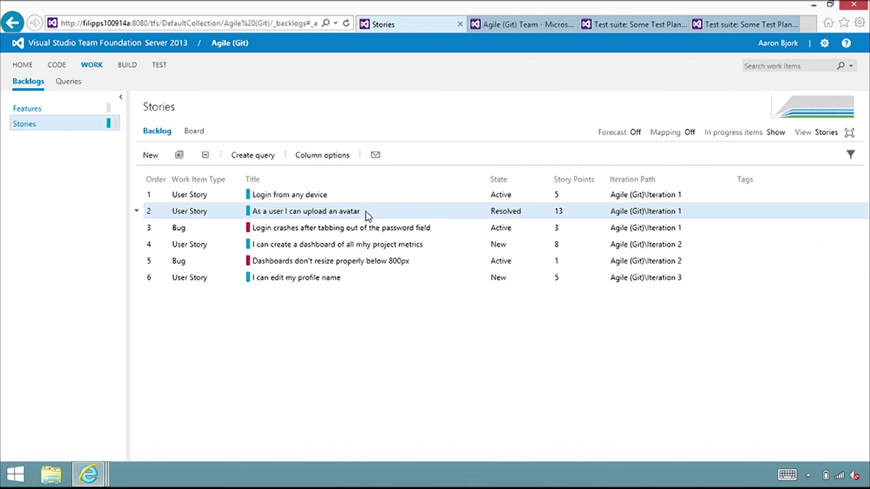
Step: Turn off showing bugs on the backlog and Kanban board in the Agile (Git) Team settings, and refresh the Stories backlog
click(505, 25)
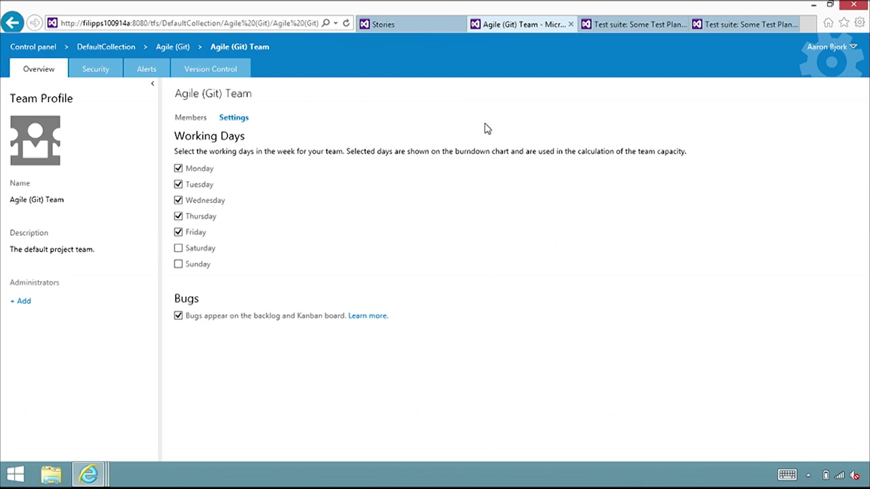
click(179, 319)
click(422, 25)
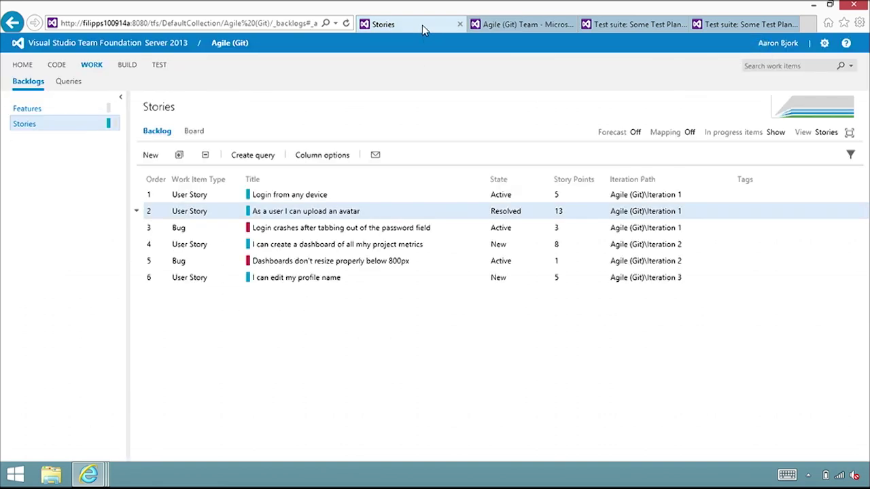
key(F5)
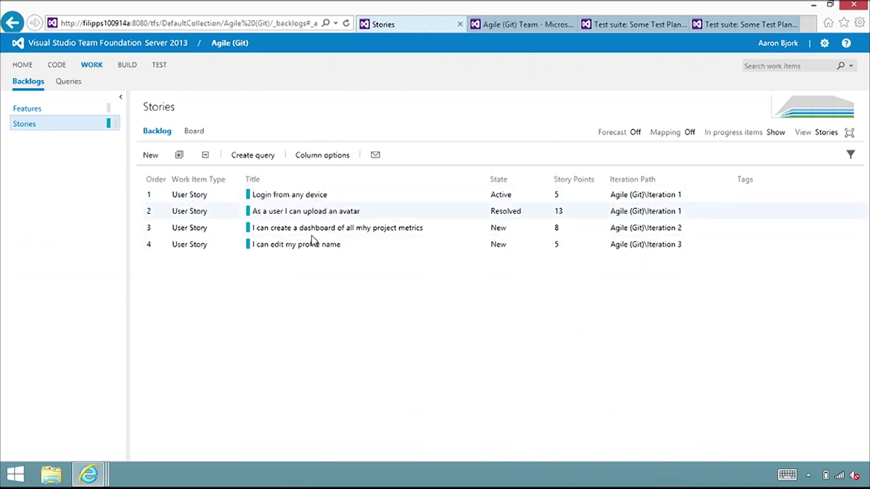
Step: Re-enable bugs on the backlog and Kanban board in the Agile (Git) Team settings, and reload the Stories backlog
click(525, 25)
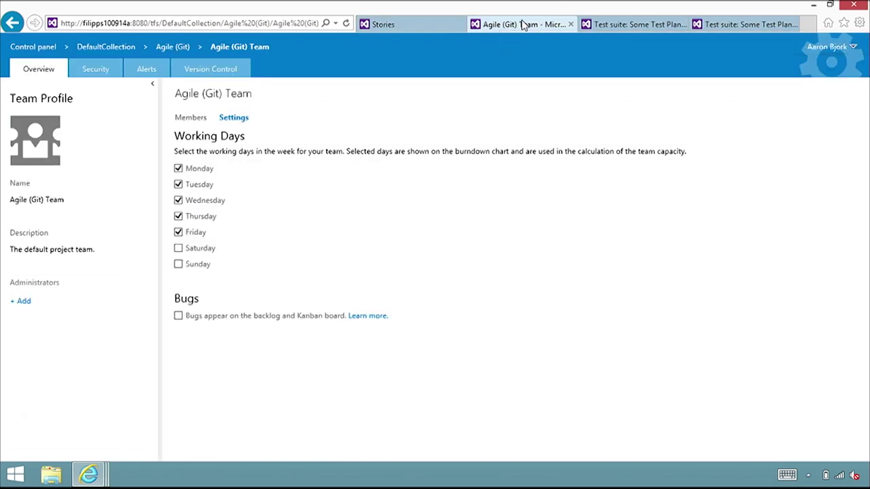
click(179, 316)
click(403, 25)
key(F5)
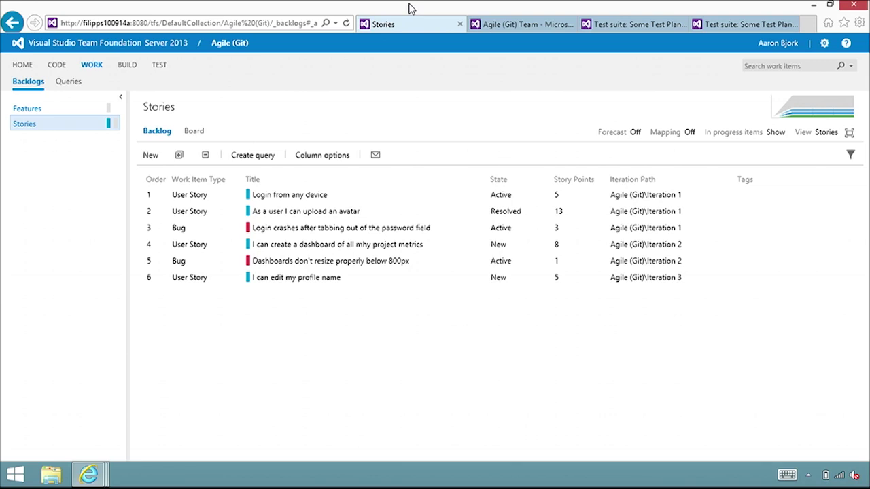
Step: Move the bugs "Login crashes after tabbing out of the password field" and "Dashboards don't resize properly below 800px" to backlog positions 1 and 2
drag(381, 230, 382, 201)
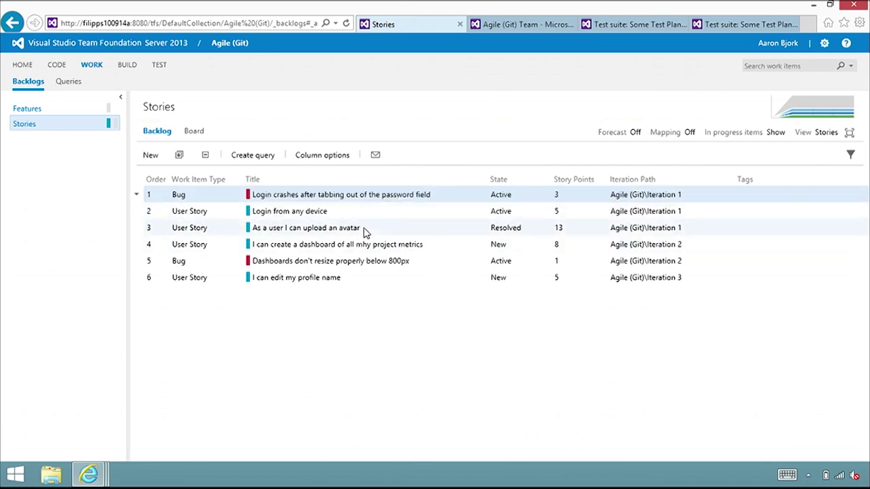
drag(346, 262, 348, 208)
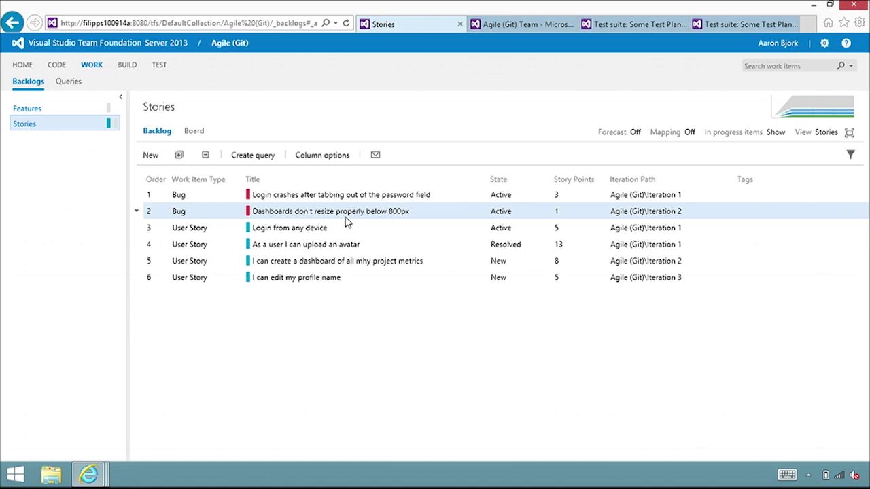
Step: Open the bug "Login crashes after tabbing out of the password field", review its System Info in normal and maximized view, and close it
double_click(383, 198)
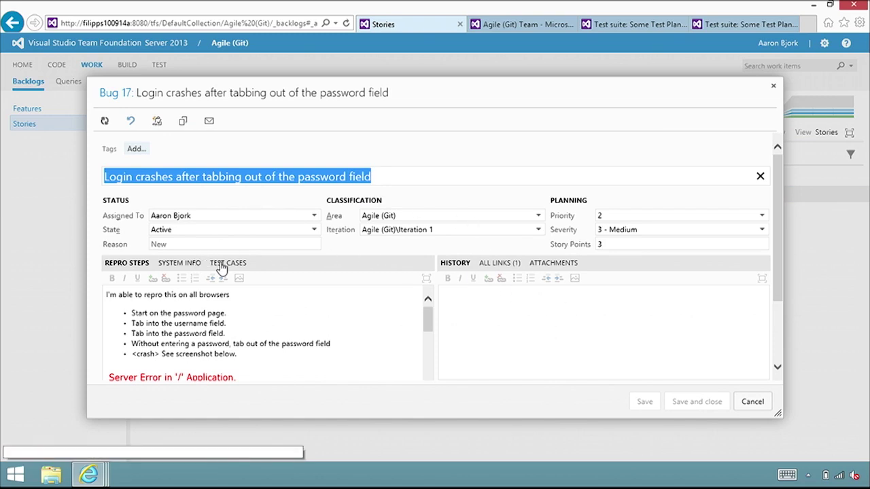
click(190, 265)
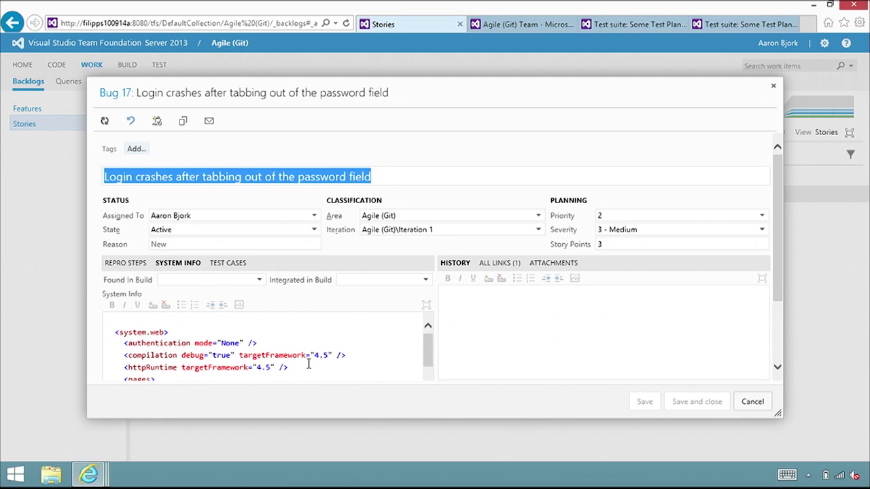
mouse_move(428, 350)
mouse_down()
mouse_move(428, 371)
mouse_move(423, 347)
mouse_up()
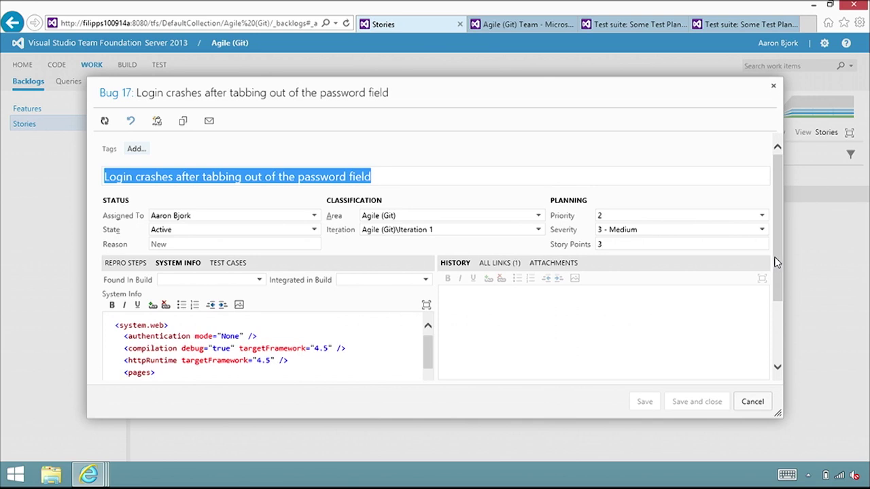
scroll(778, 263, down, 3)
scroll(777, 262, up, 3)
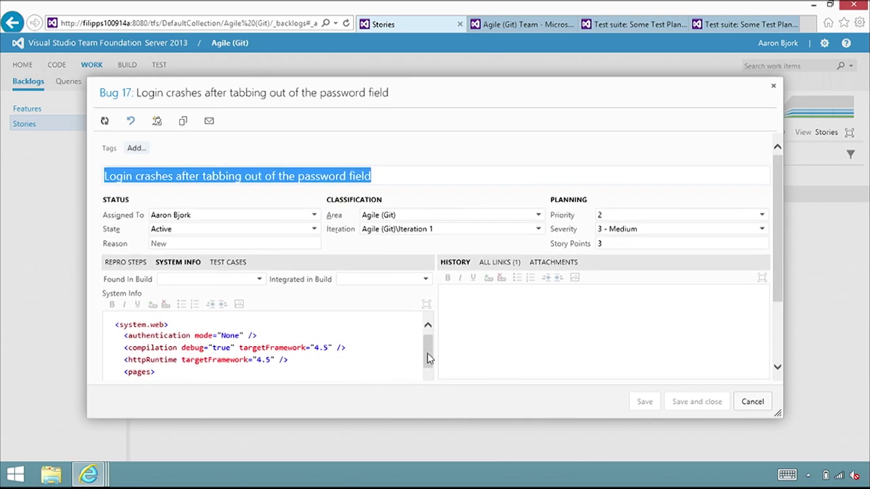
drag(428, 359, 428, 350)
click(427, 305)
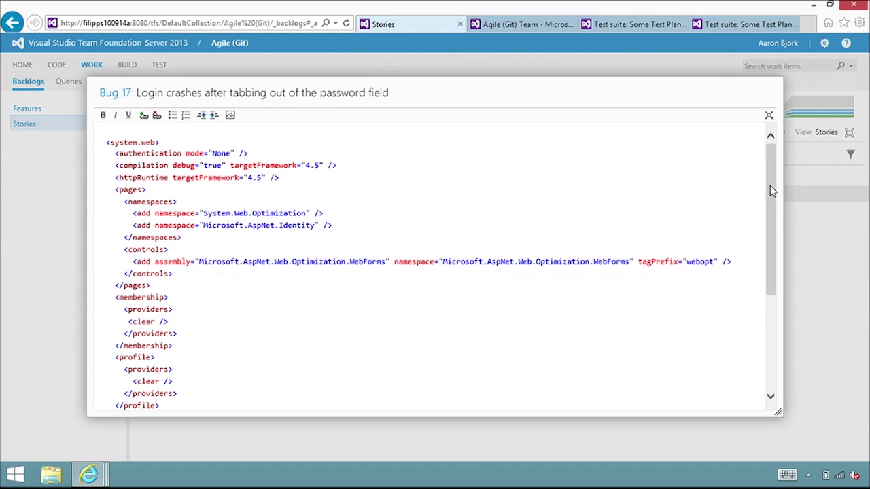
mouse_move(773, 191)
mouse_down()
mouse_move(767, 296)
mouse_move(770, 202)
mouse_up()
click(769, 115)
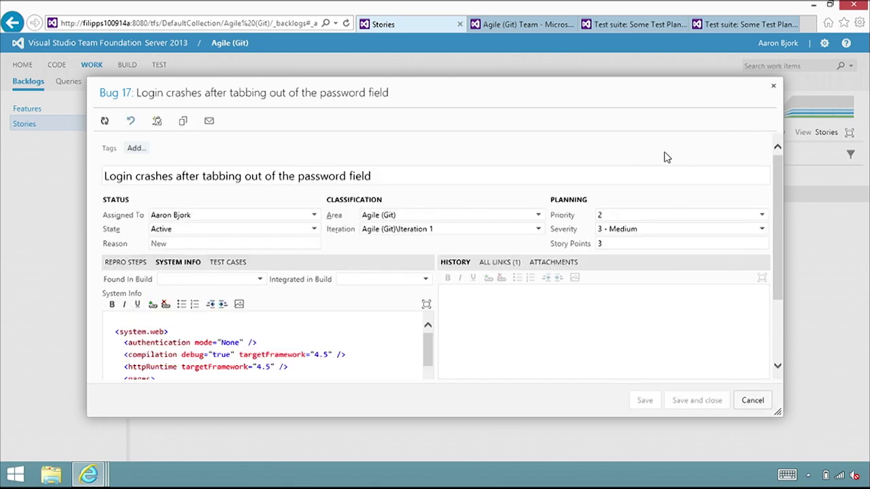
click(773, 88)
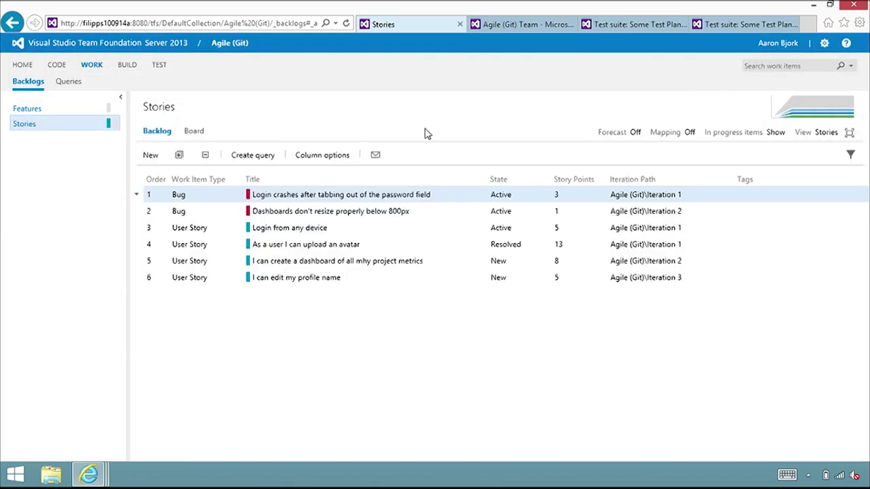
Step: Open the login crash bug on its own page in full screen and view its System Info maximized
double_click(340, 197)
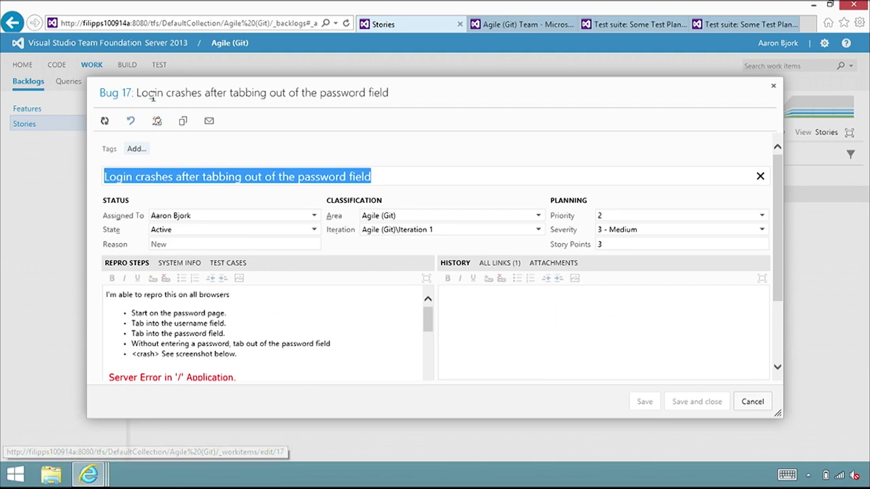
click(111, 95)
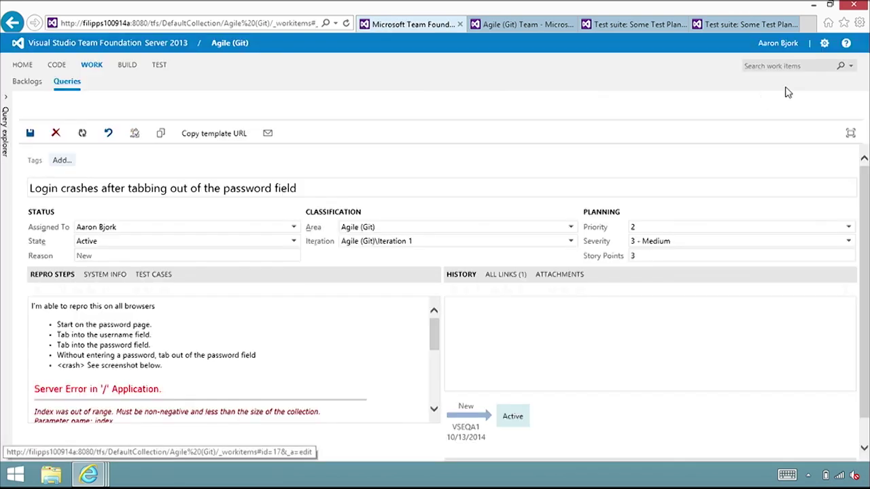
click(849, 131)
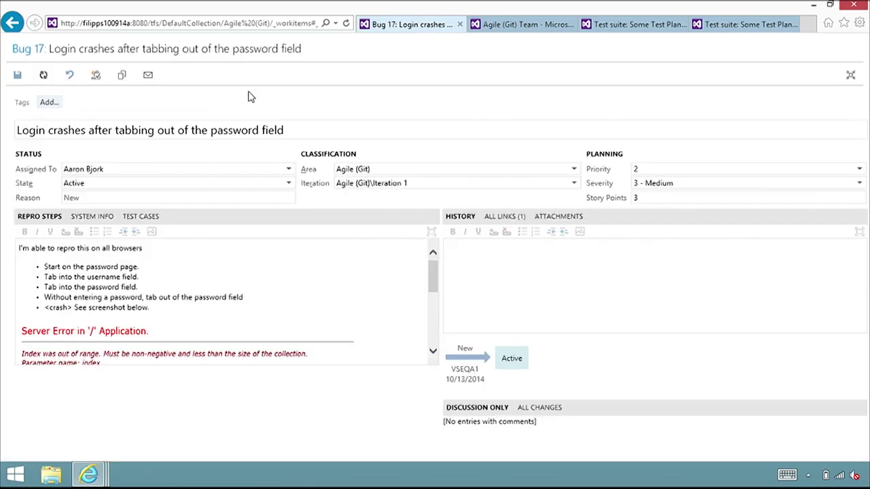
click(101, 217)
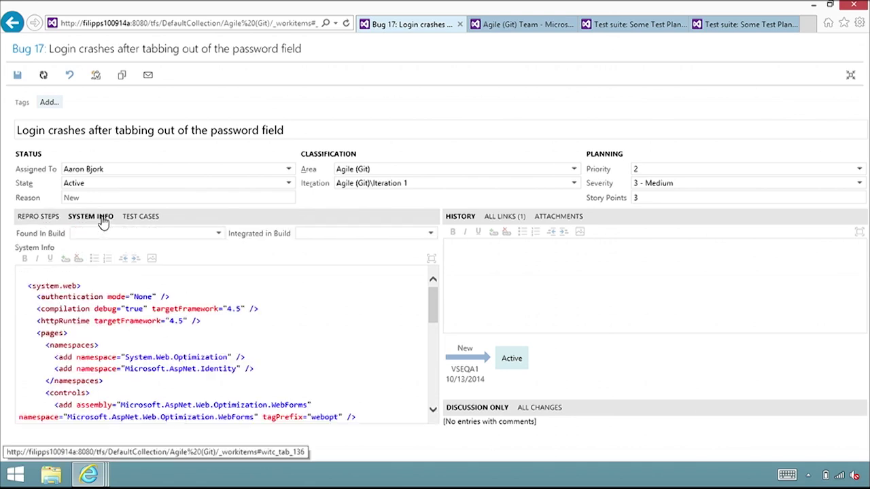
click(431, 262)
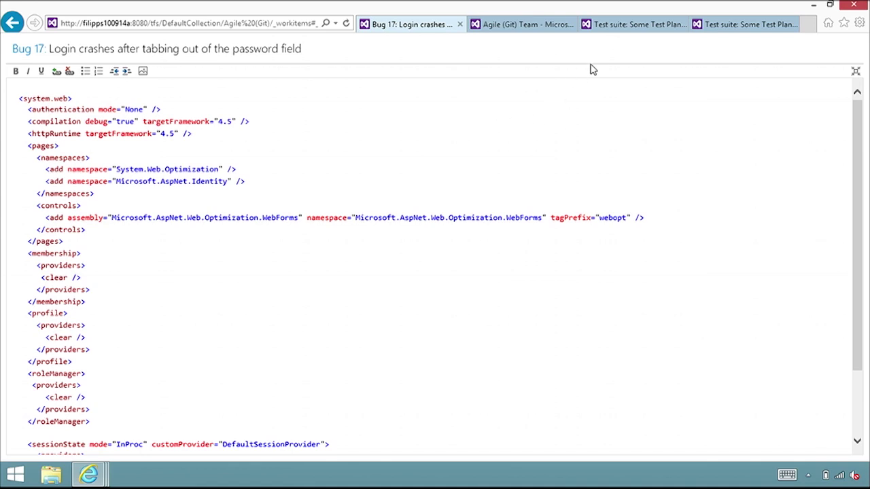
Step: Switch to the Some Test Plan test suite, open Test Case 15 to examine its tags, and close it without changes
click(613, 27)
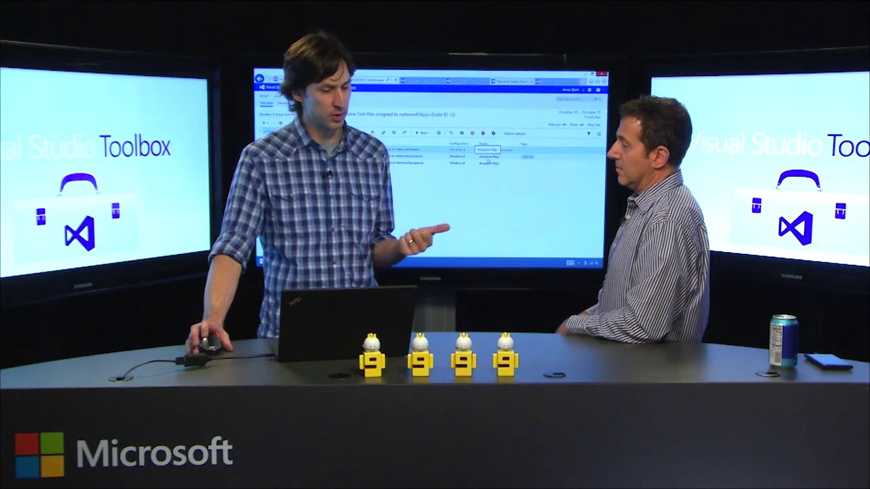
click(488, 160)
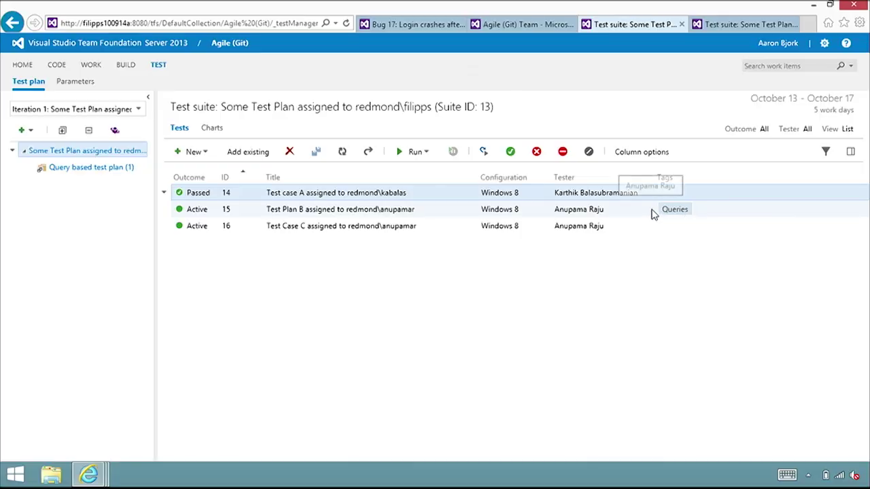
double_click(653, 212)
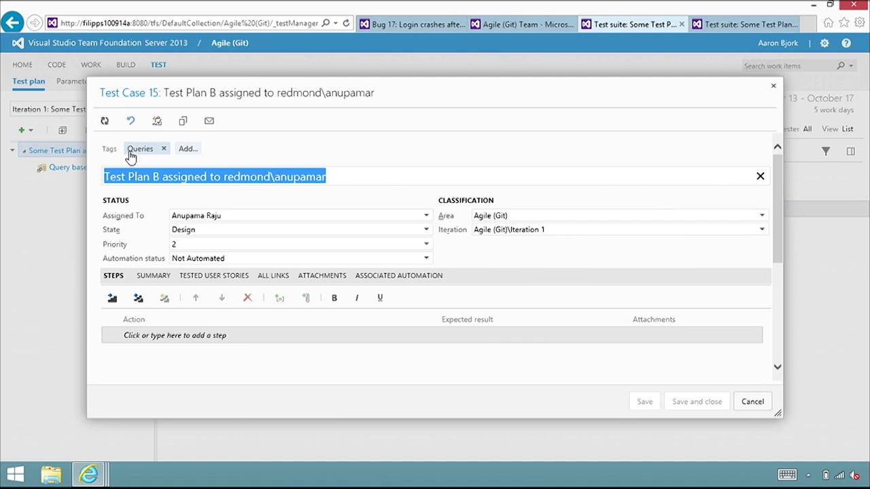
click(751, 403)
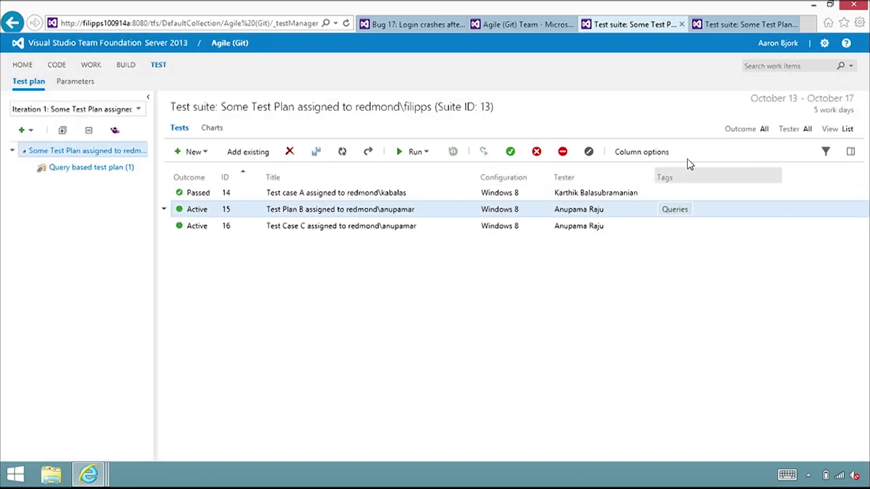
Step: Filter the suite's tests by the Queries tag, reset the filter to All, and hide the tag filter
click(825, 152)
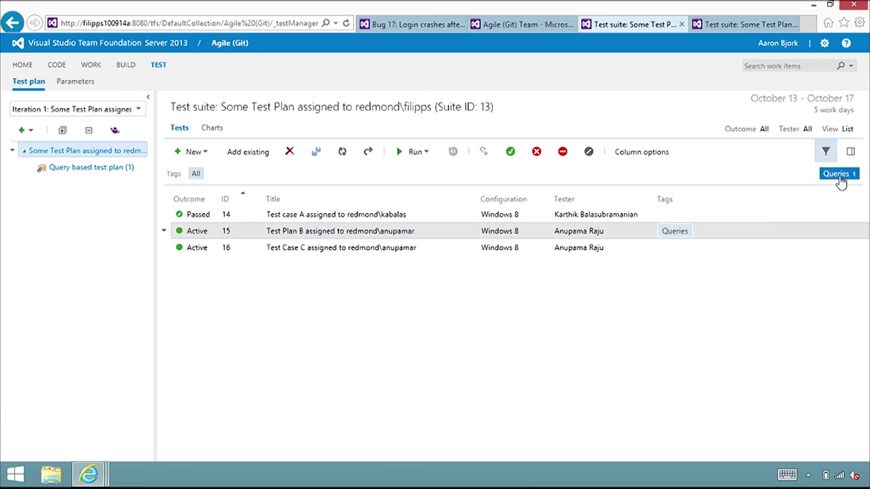
click(841, 175)
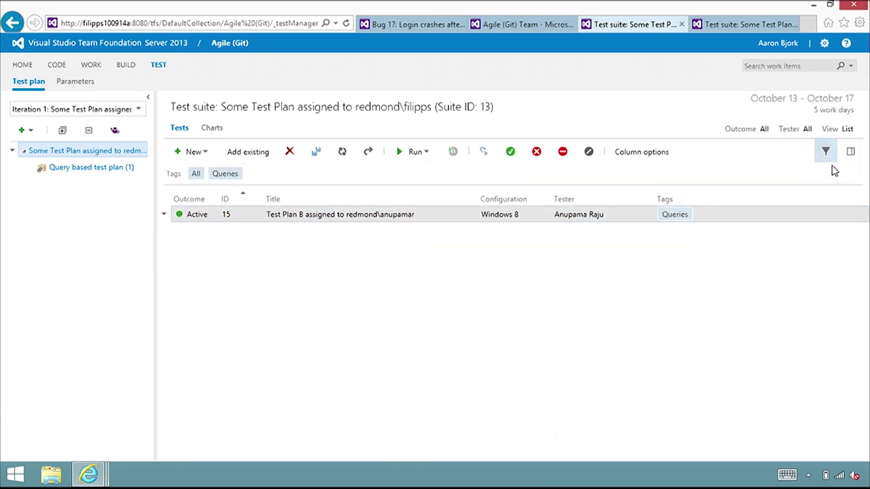
click(195, 173)
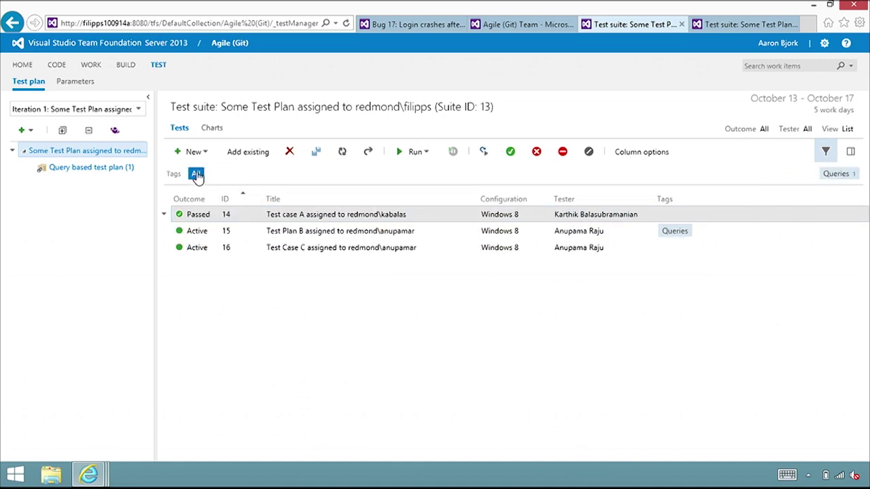
click(825, 152)
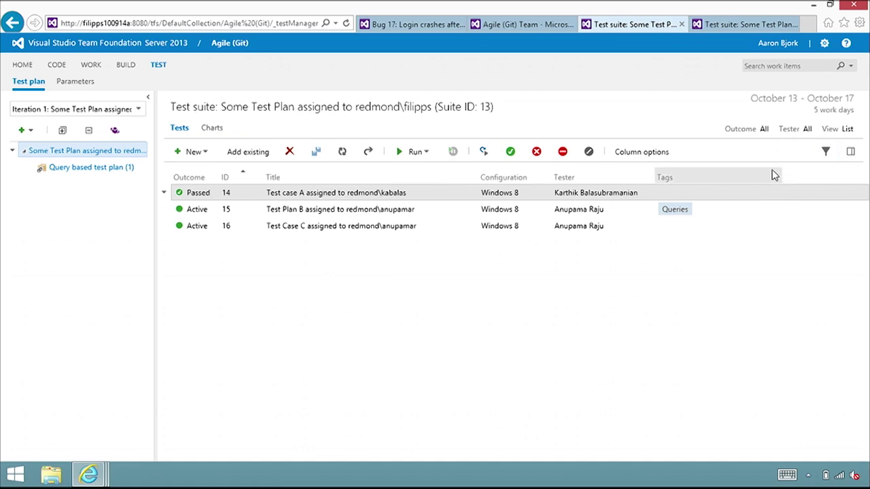
Step: Show and widen the details pane for Test Case 14, and view its associated test suites and recent test results
click(850, 151)
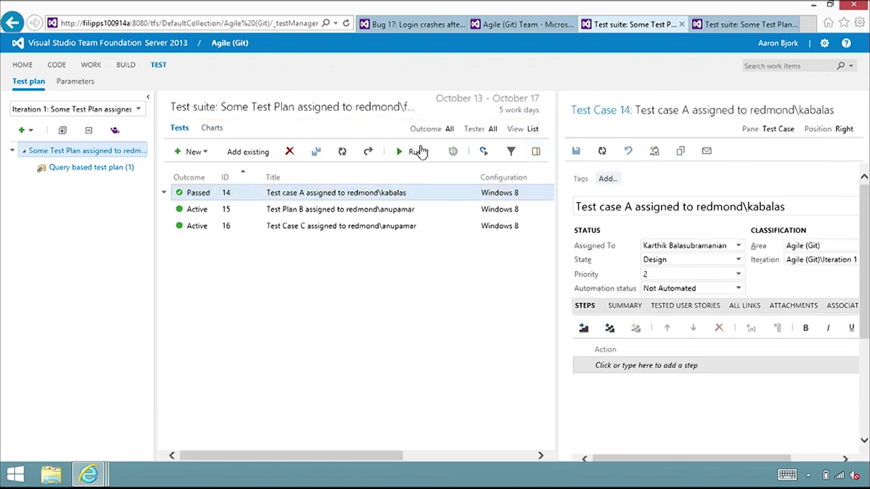
drag(553, 202, 527, 208)
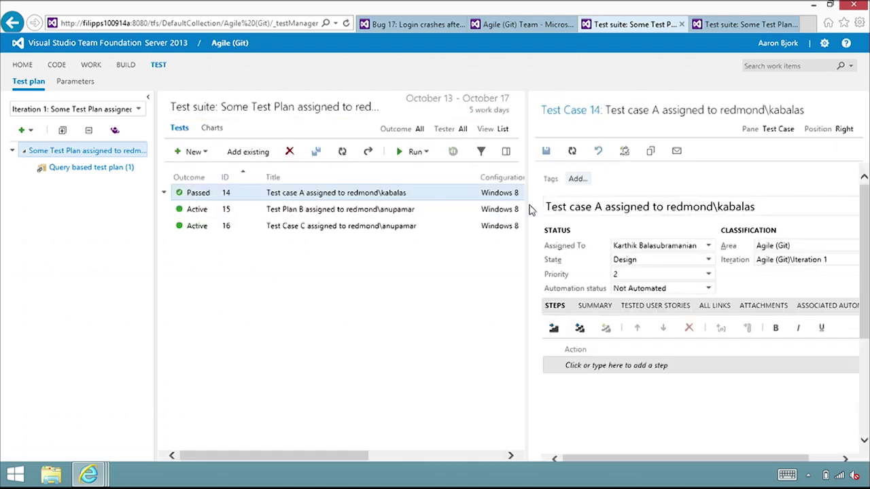
click(780, 133)
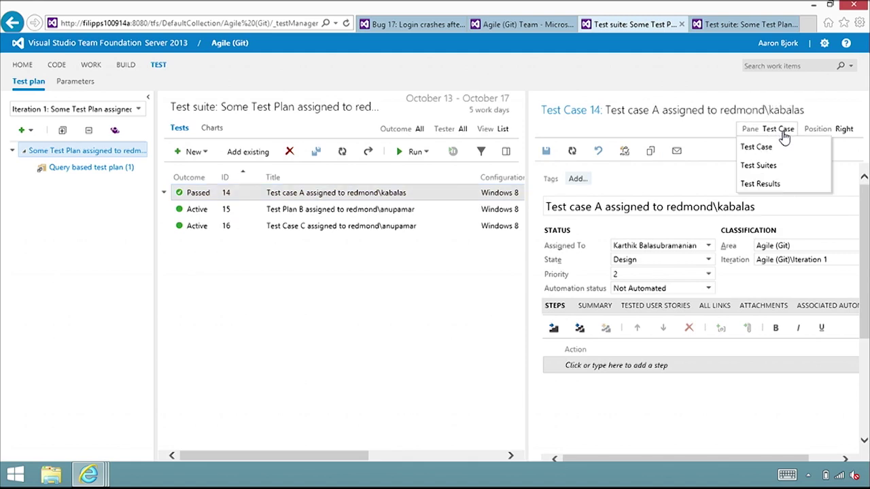
click(781, 169)
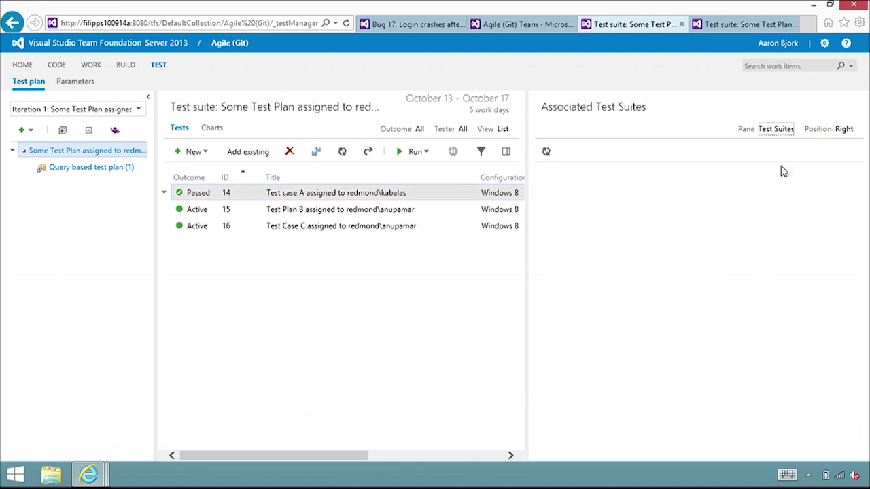
click(778, 129)
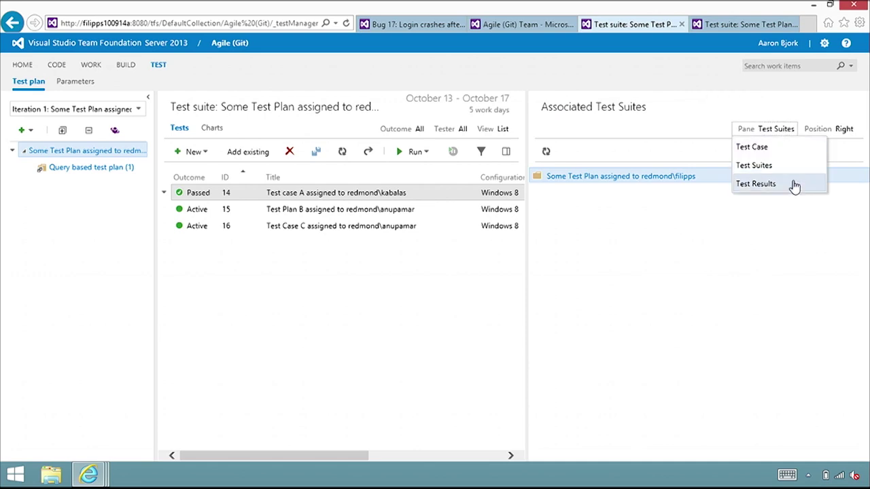
click(792, 184)
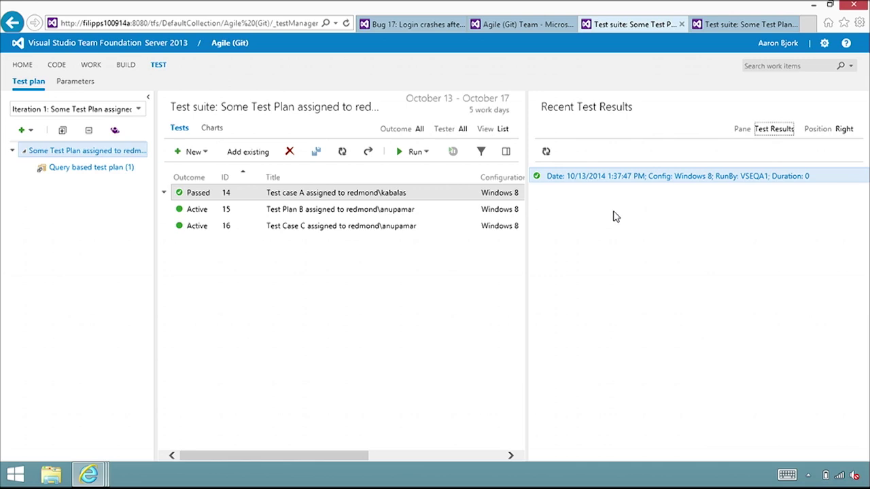
Step: Switch to the suite's charts and set up a new test result chart as a Bar chart grouped by Failure type
click(743, 26)
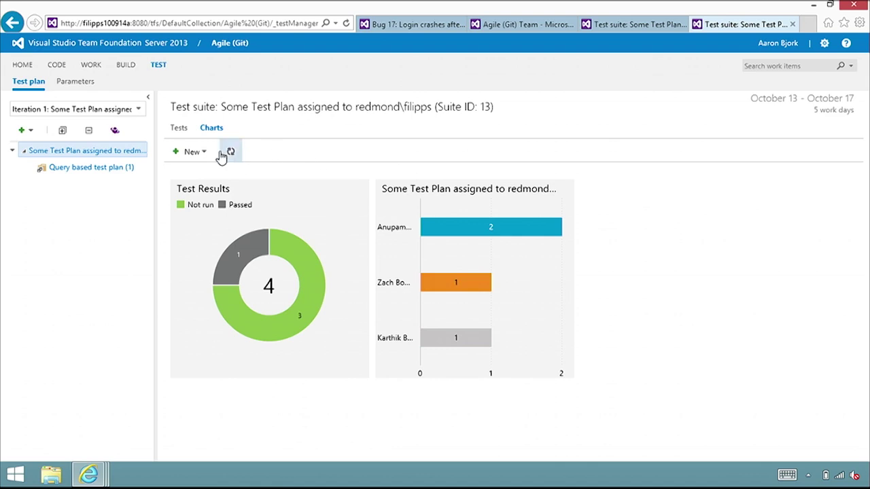
click(200, 152)
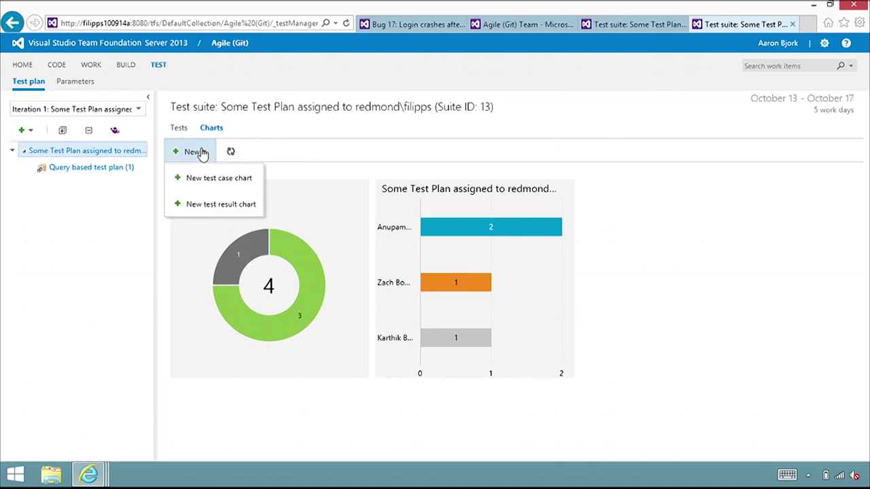
click(215, 206)
click(376, 181)
click(349, 206)
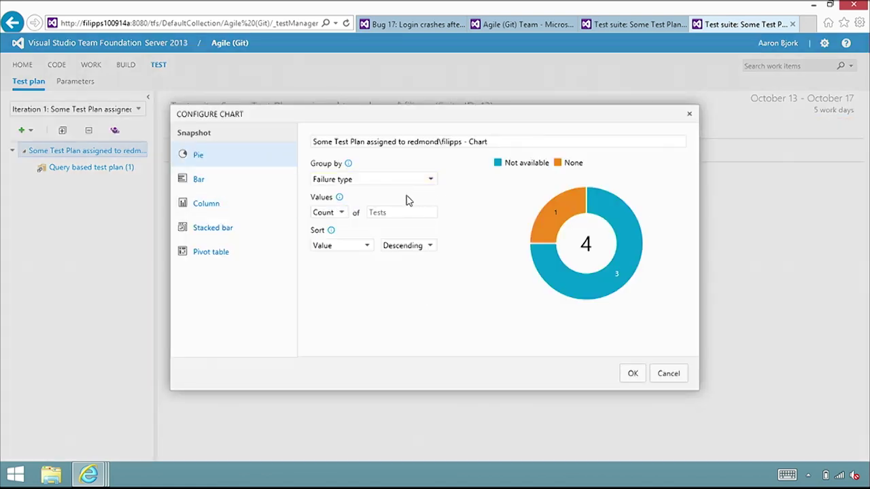
click(199, 180)
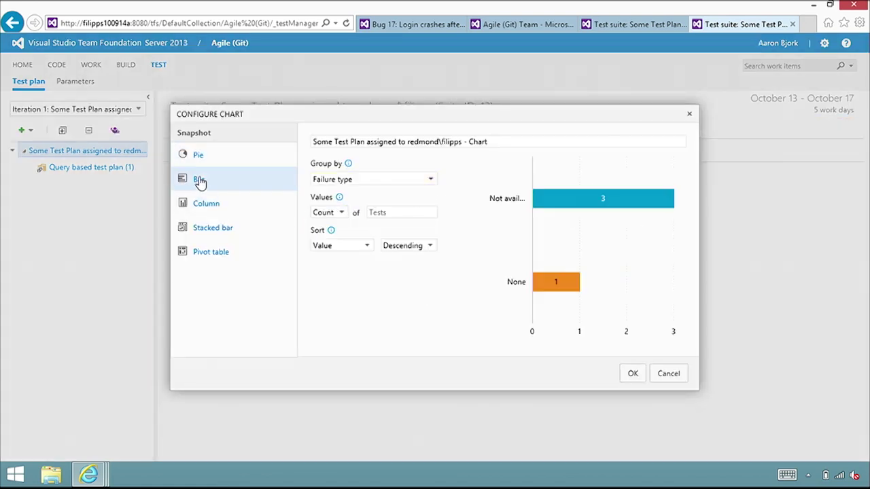
Step: Color the chart's Not available bar green and its None bar dark red, and add the chart to the suite
click(545, 201)
click(556, 219)
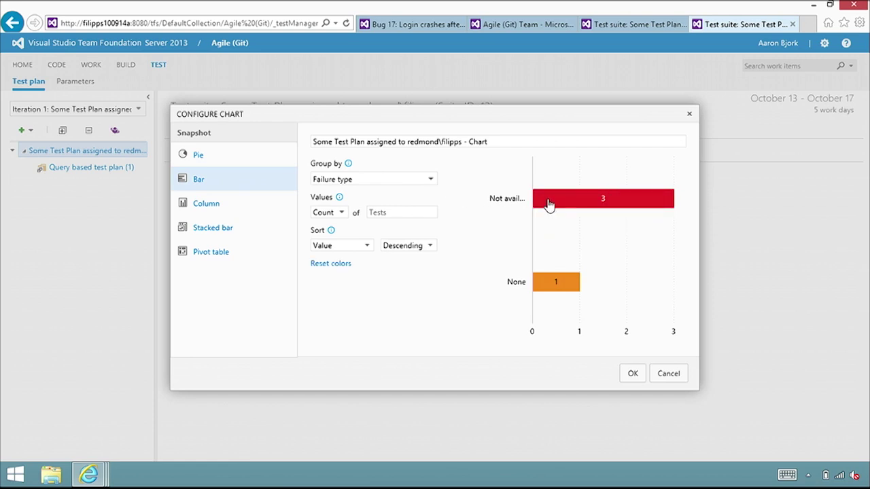
click(550, 204)
click(585, 235)
click(547, 288)
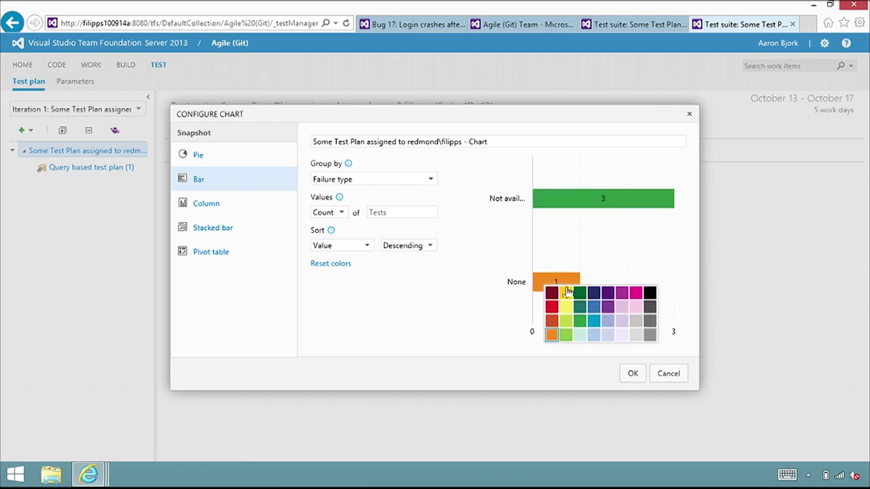
click(554, 293)
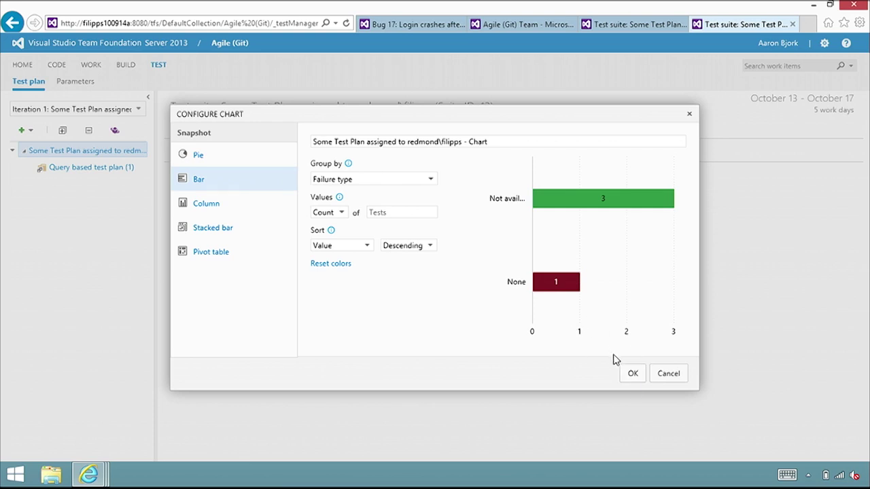
click(631, 375)
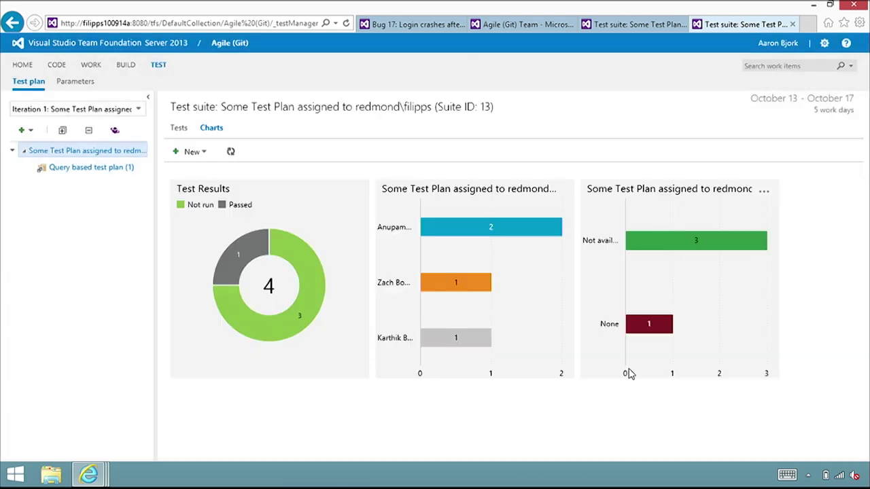
Step: Pin the failure type bar chart to the homepage, and move its tile to first place among the project's pinned items
click(764, 193)
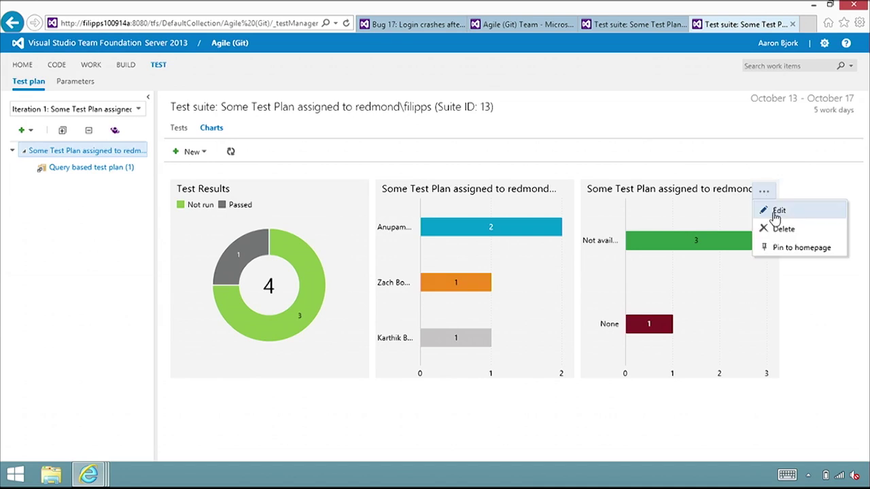
click(789, 249)
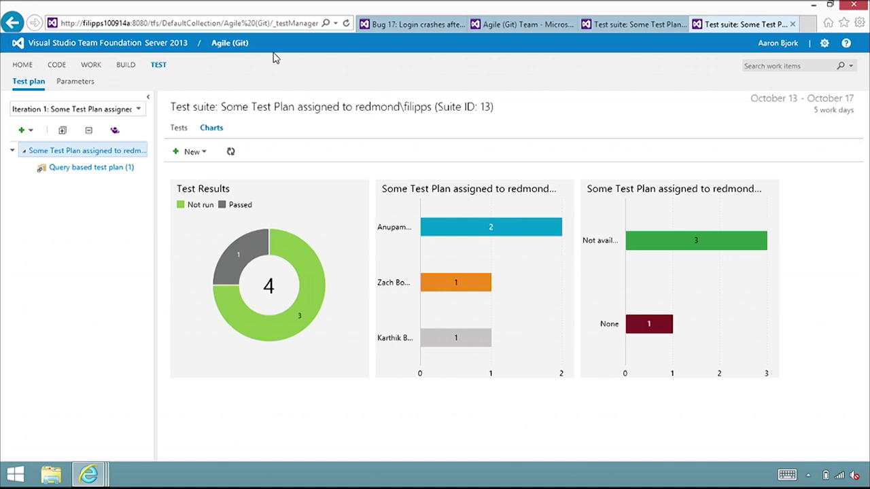
click(16, 66)
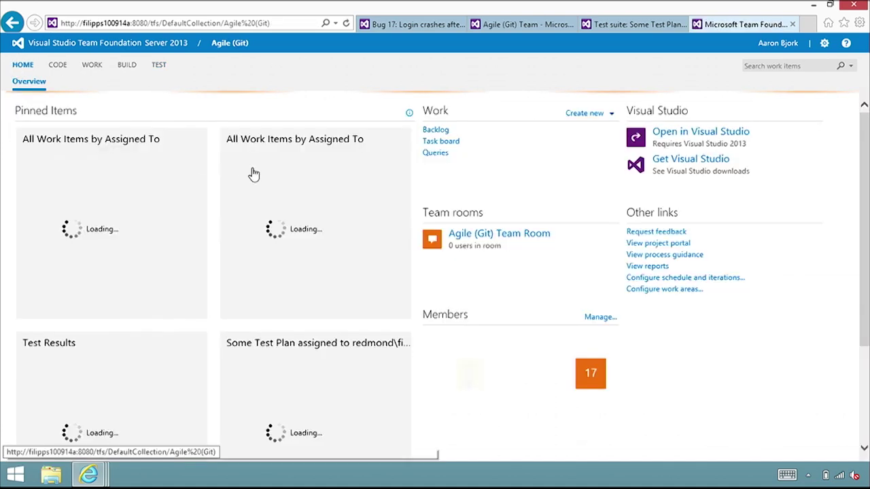
scroll(272, 204, down, 2)
drag(294, 231, 76, 95)
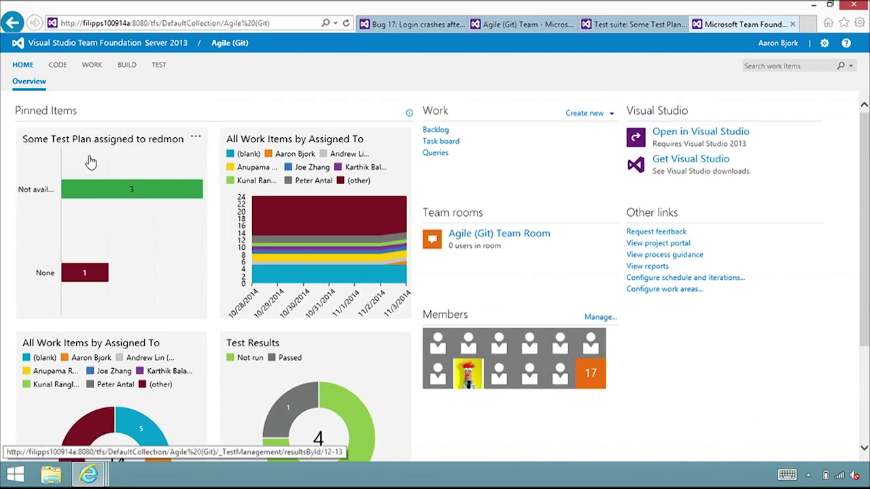
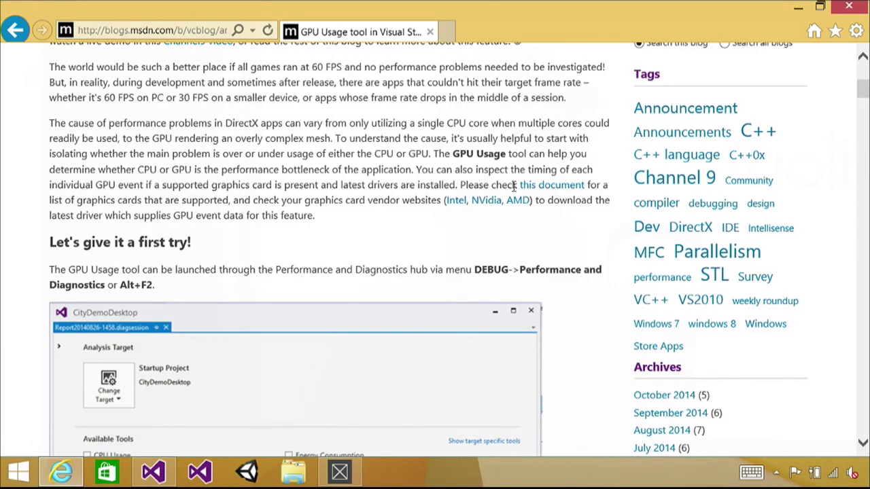
Step: Highlight the blog text about supported graphics cards and vendor websites, and switch to the CityDemoDesktop project in Visual Studio
drag(514, 185, 544, 202)
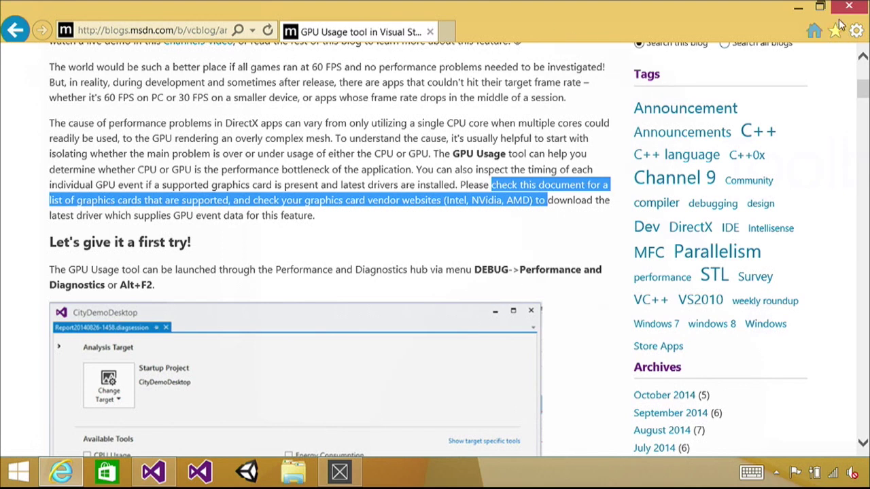
click(801, 10)
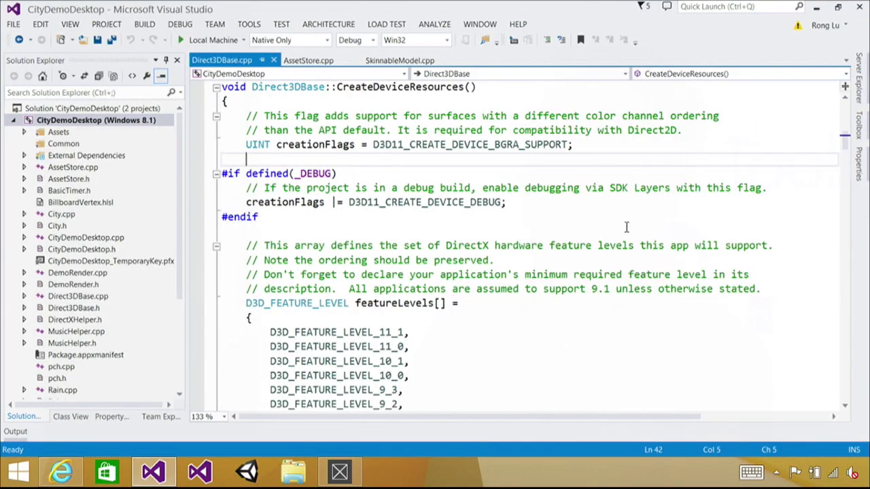
click(537, 257)
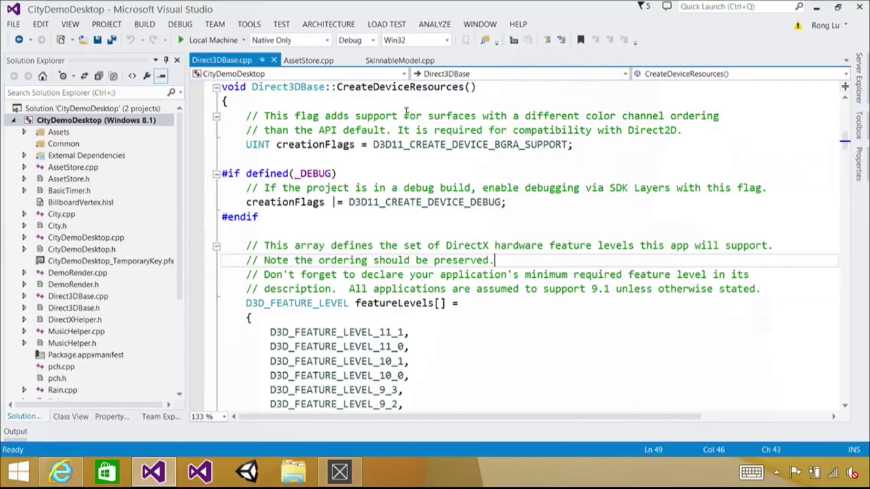
click(107, 121)
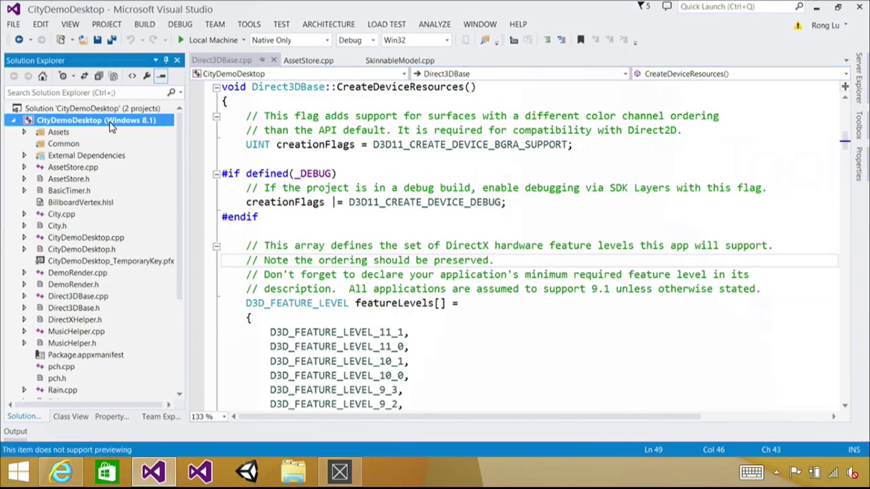
click(226, 121)
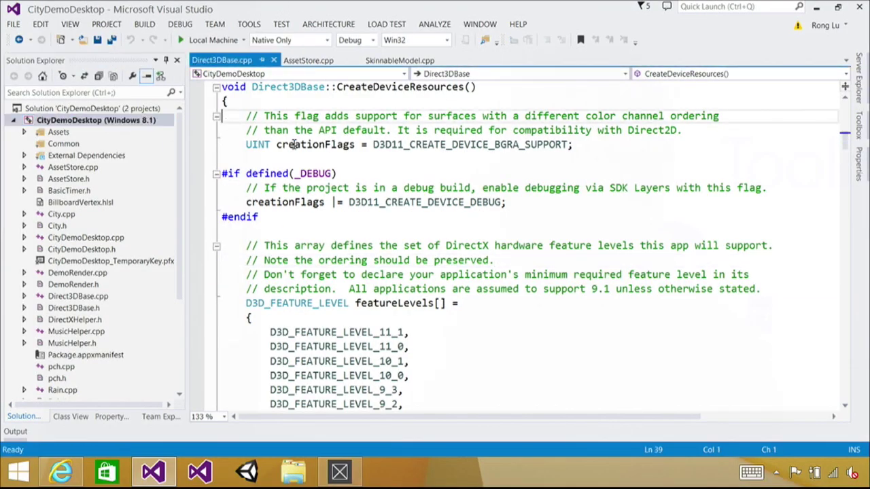
click(255, 158)
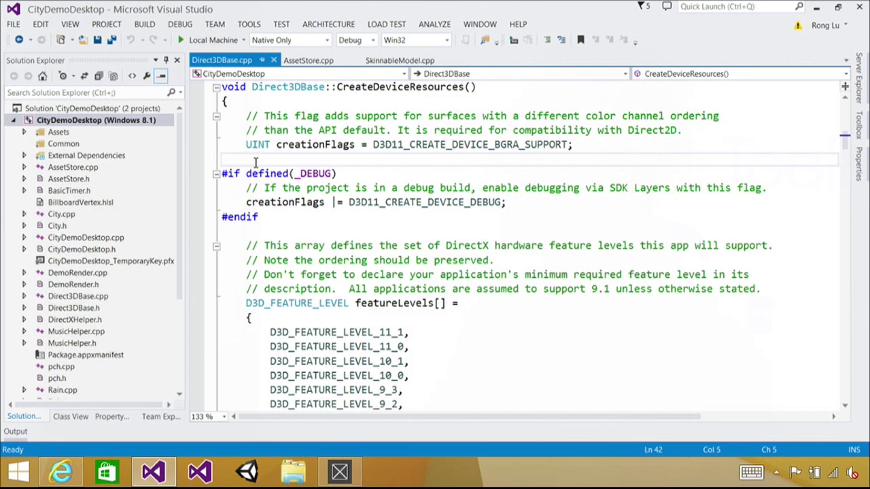
Step: Open Performance and Diagnostics for CityDemoDesktop, enable the GPU Usage and CPU Usage tools, and start the diagnostics session
click(193, 26)
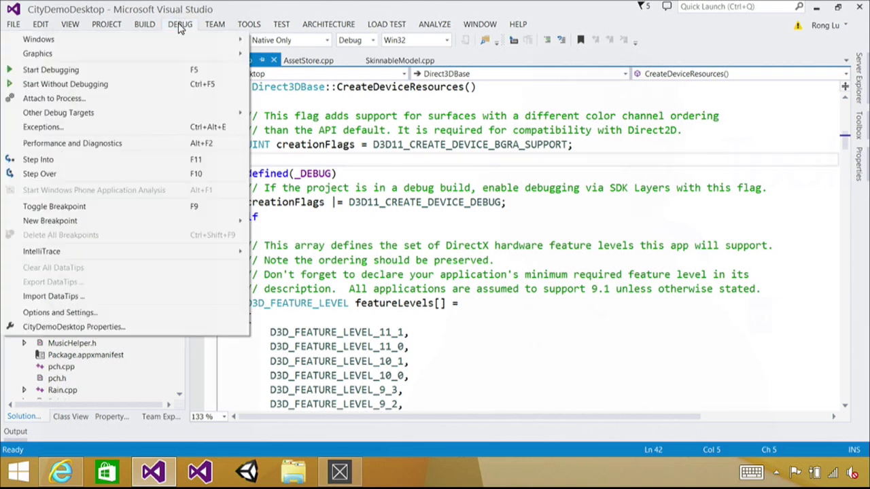
click(151, 144)
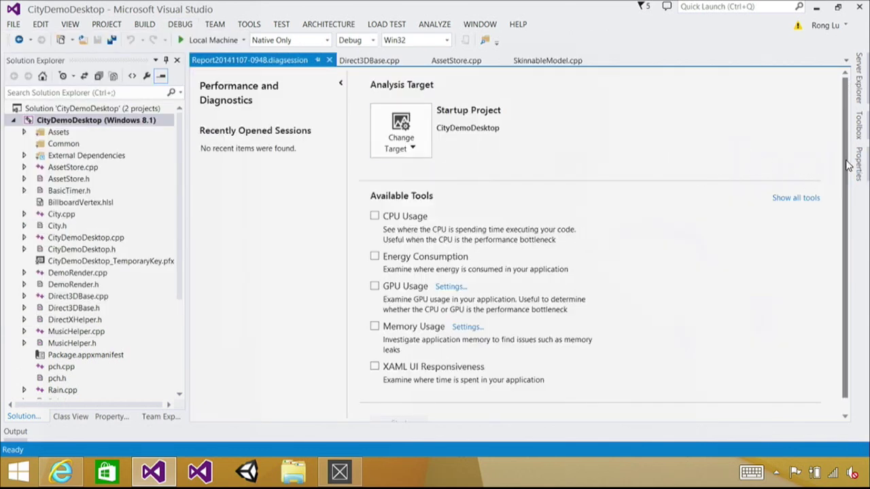
scroll(847, 165, down, 1)
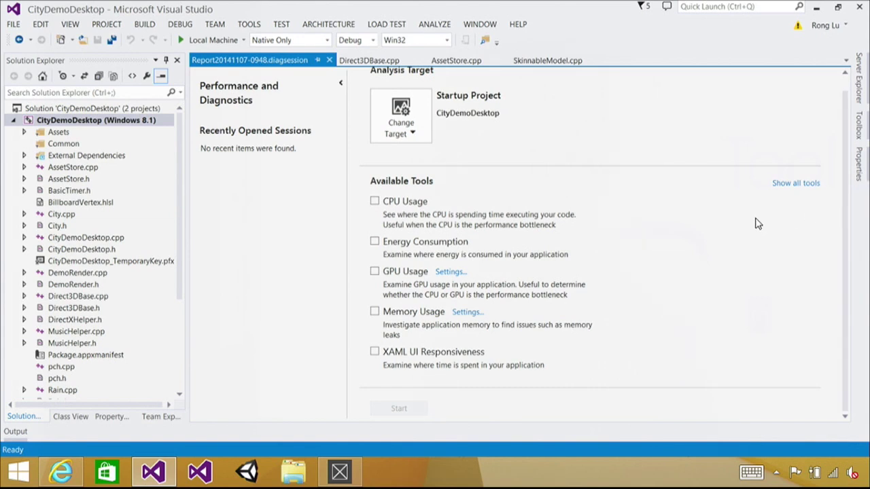
click(376, 271)
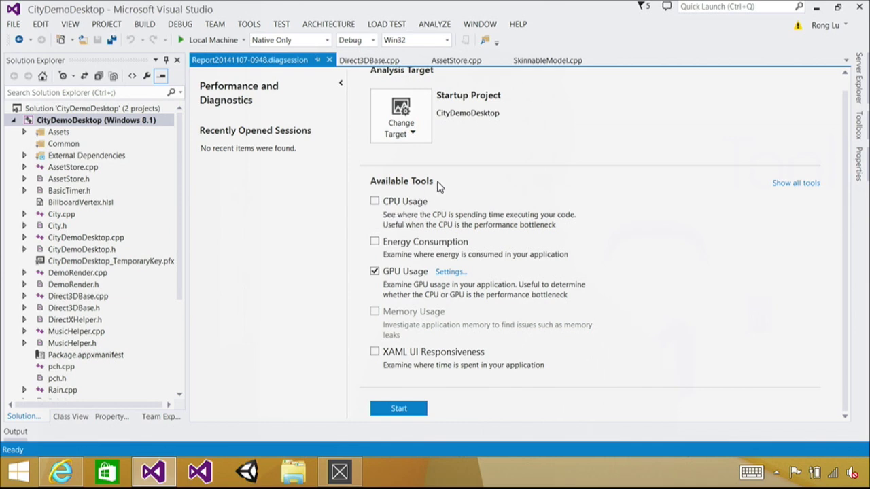
click(410, 201)
click(401, 409)
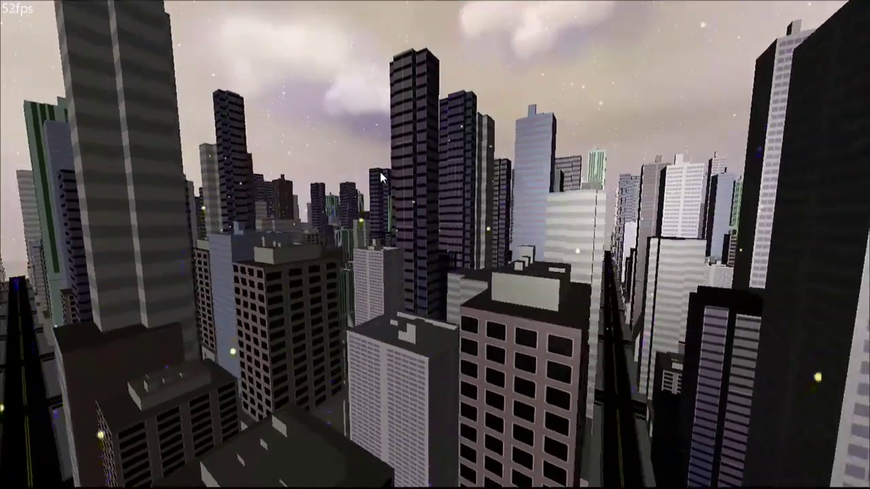
Step: Return to the running diagnostics session, review its live frame time, FPS, GPU and CPU utilization graphs, and stop the collection
key(alt+Tab)
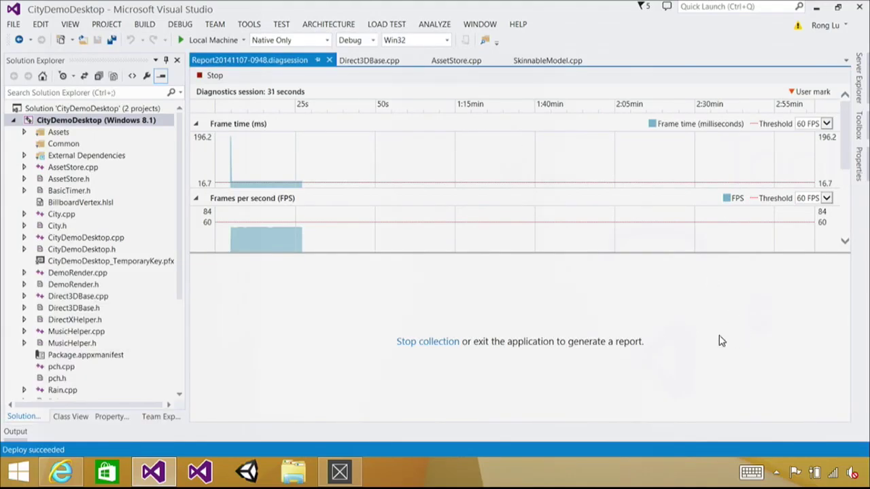
drag(754, 252, 757, 374)
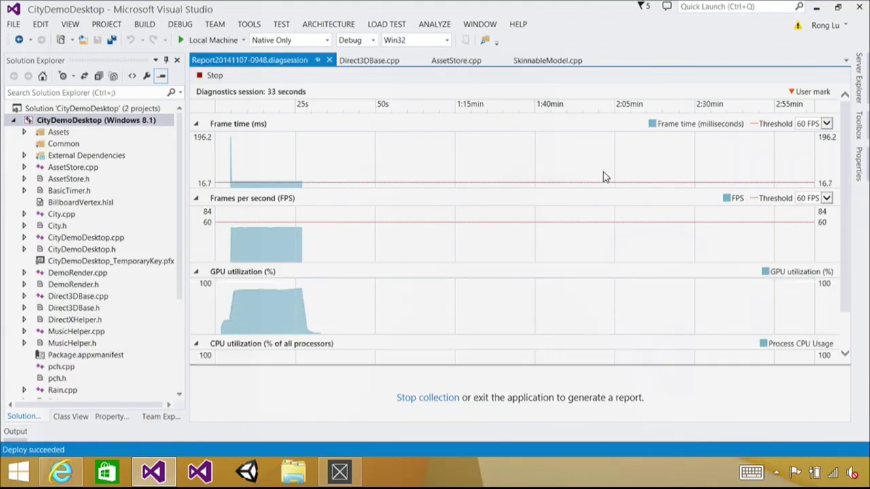
mouse_move(849, 188)
mouse_down()
mouse_move(849, 219)
mouse_move(843, 198)
mouse_up()
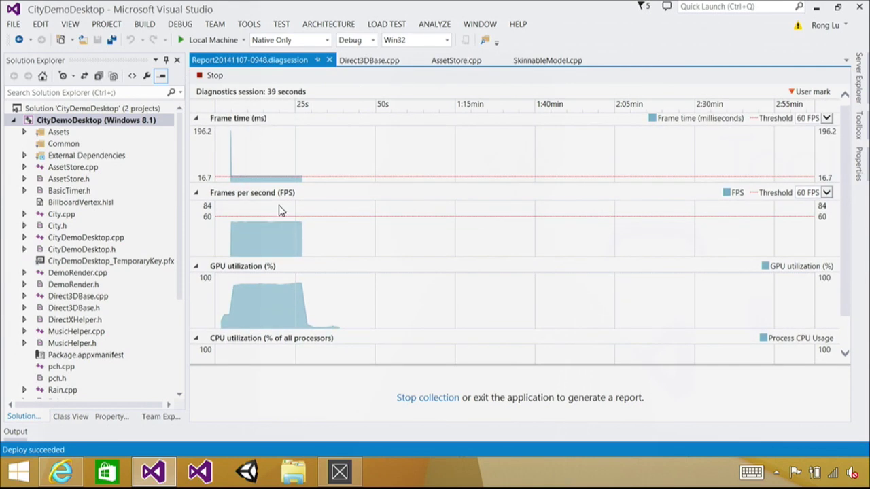
scroll(846, 254, down, 2)
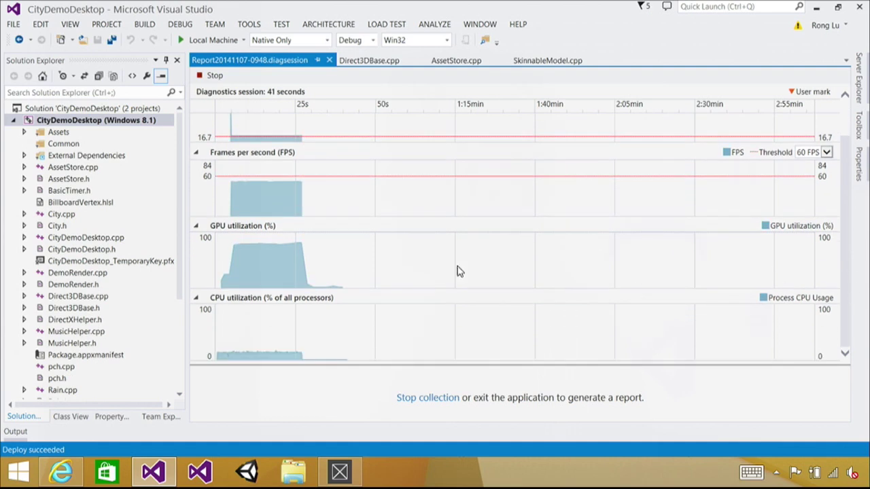
click(419, 400)
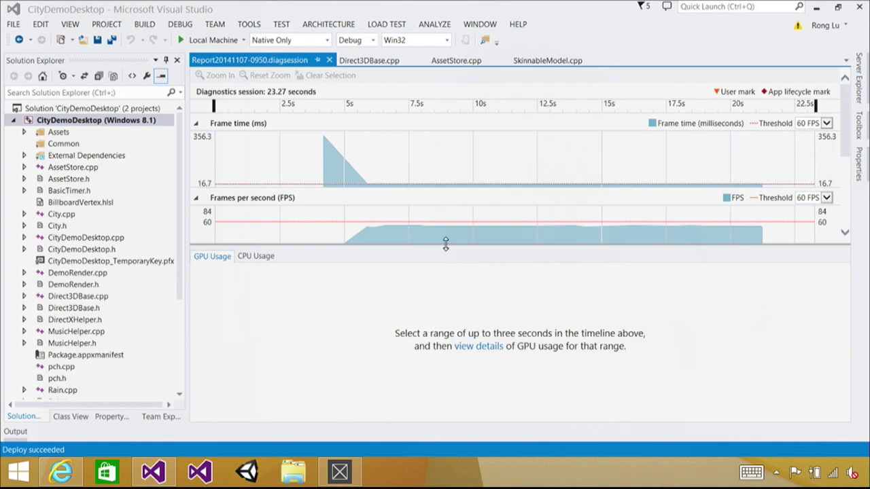
Step: Enlarge the report's graphs, select a range of about 3.6 seconds starting near 10.5 s, and view its GPU usage details
drag(445, 245, 463, 410)
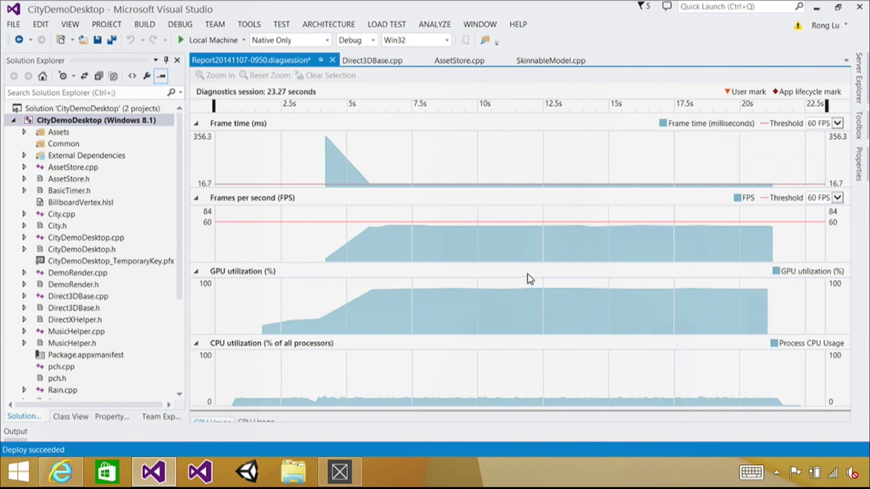
mouse_move(453, 236)
mouse_move(556, 308)
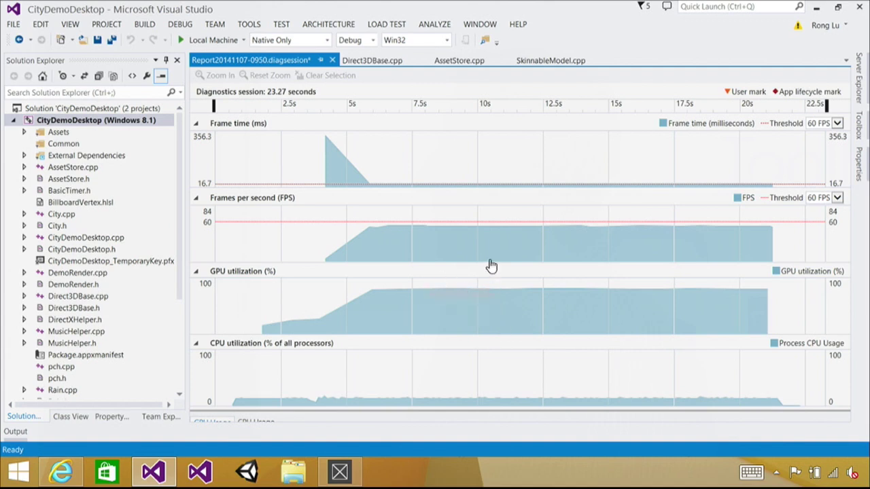
mouse_move(492, 265)
drag(491, 266, 582, 266)
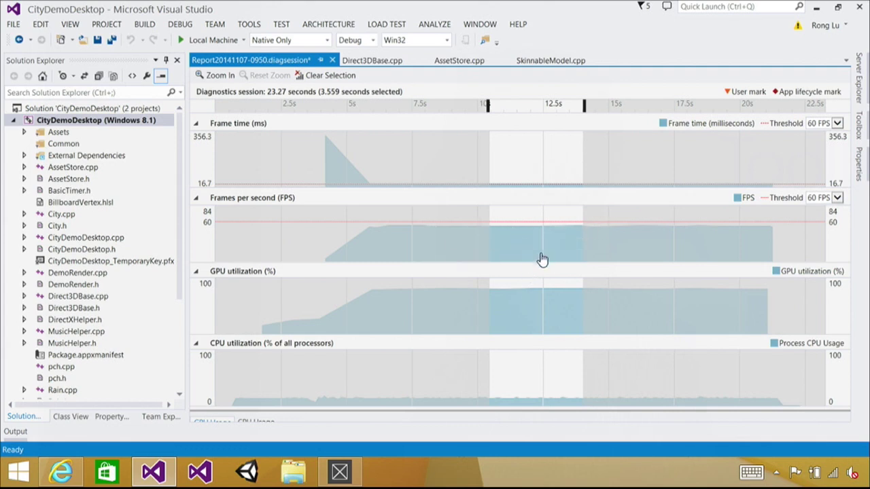
drag(540, 412, 540, 213)
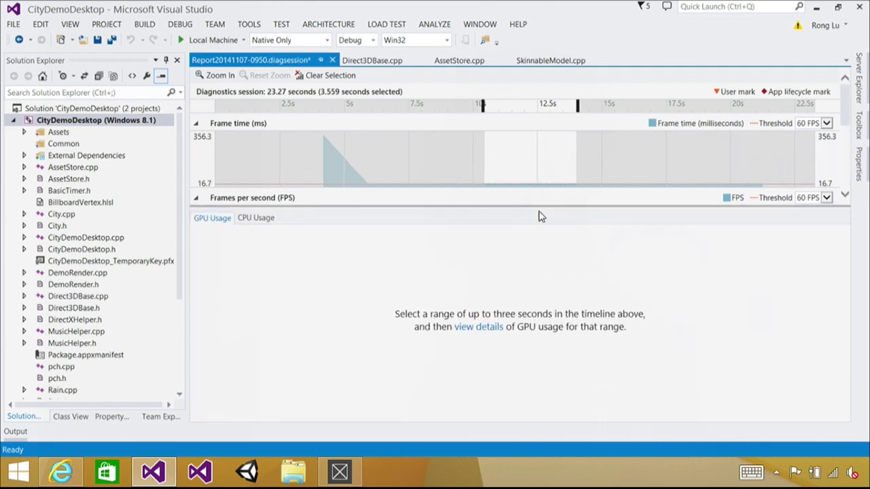
click(474, 329)
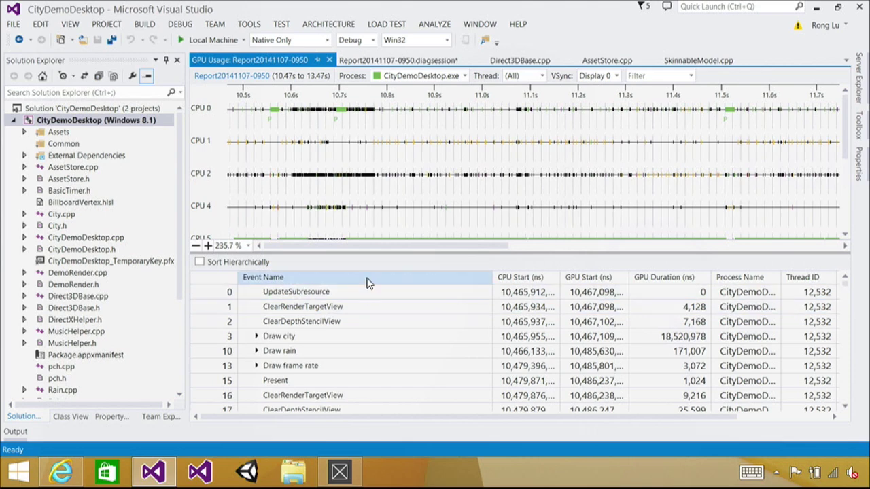
Step: Examine the GPU event list, including UpdateSubresource and Draw city, with its start time, duration, process, CPU core and GPU engine columns
click(366, 342)
click(363, 291)
click(361, 307)
click(361, 322)
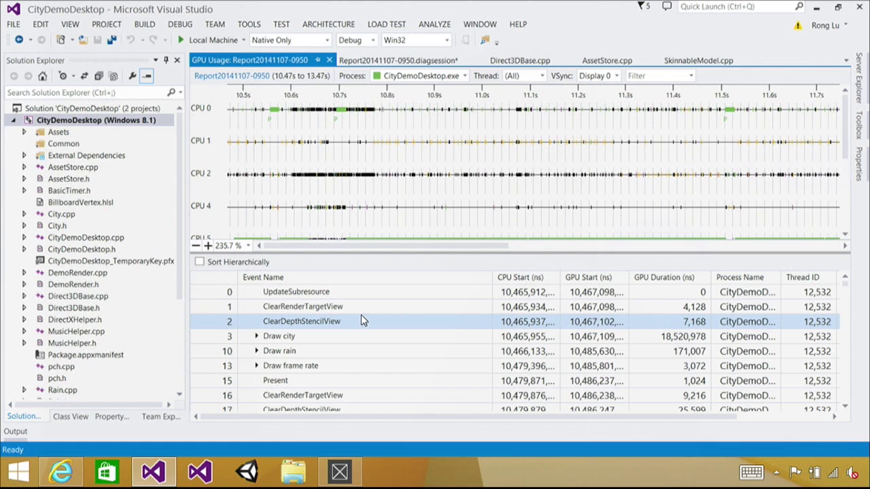
click(359, 336)
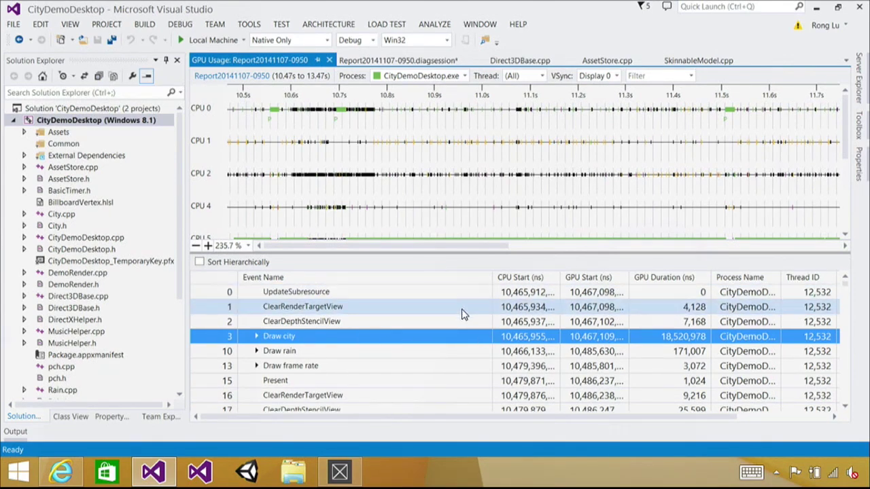
click(544, 295)
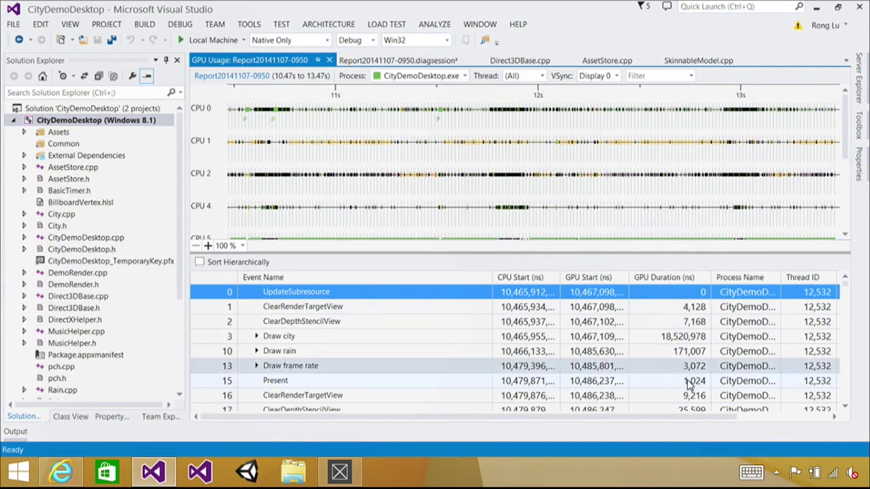
drag(747, 418, 840, 417)
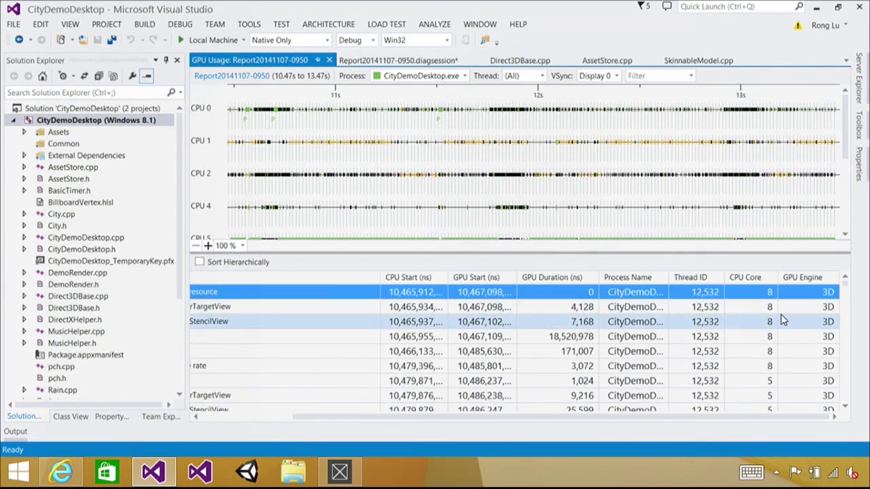
click(268, 419)
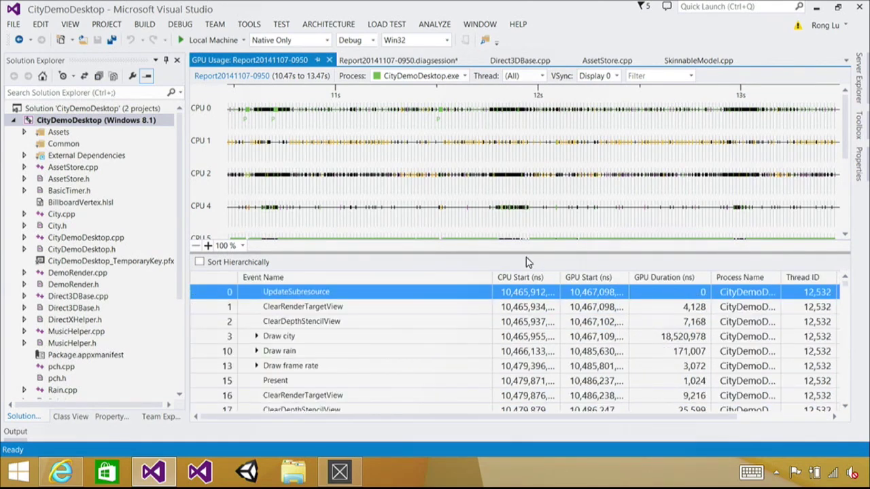
Step: Enlarge the GPU usage timeline, and zoom in to about 814% around 11.5 s to inspect the CPU and GPU 3D lanes
drag(534, 255, 539, 371)
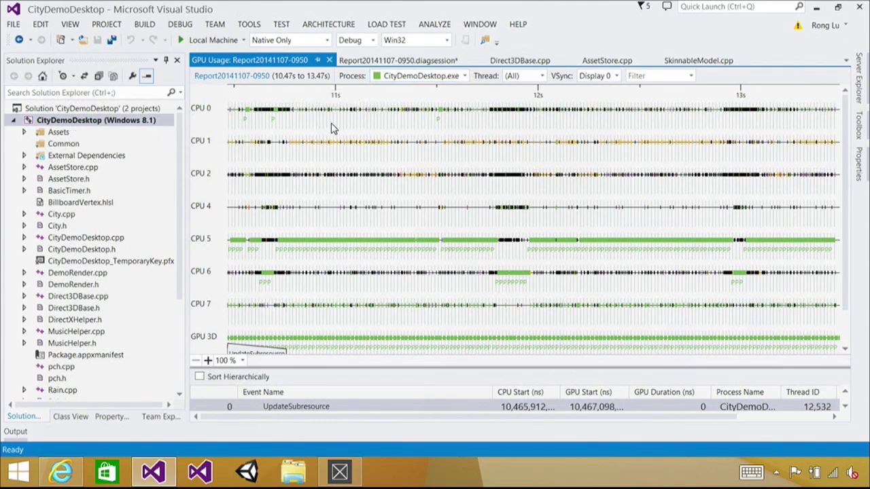
click(386, 78)
click(393, 78)
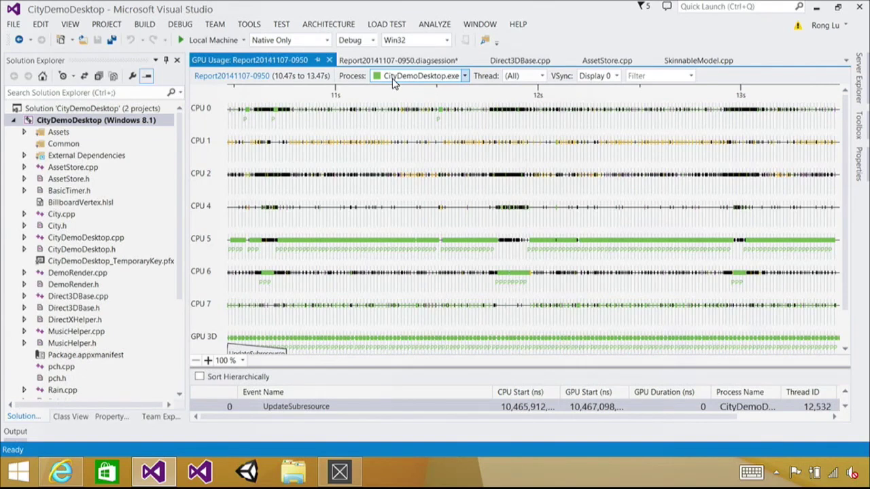
scroll(616, 180, down, 1)
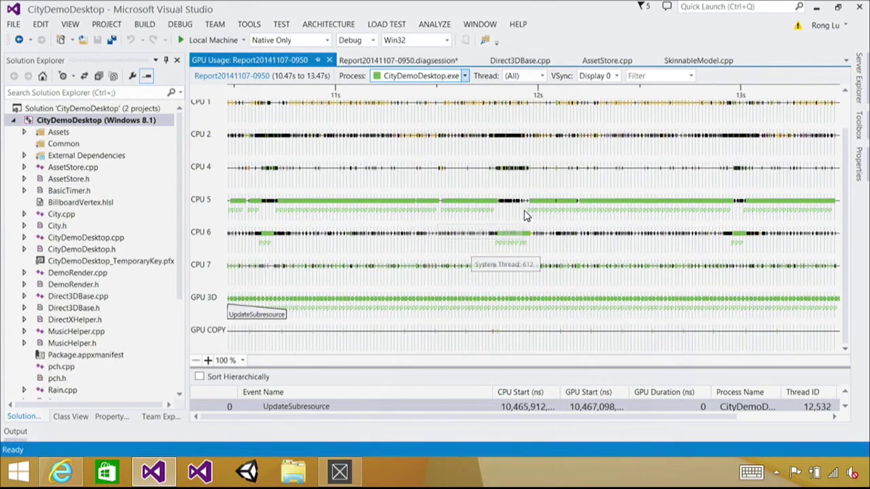
scroll(428, 286, up, 5)
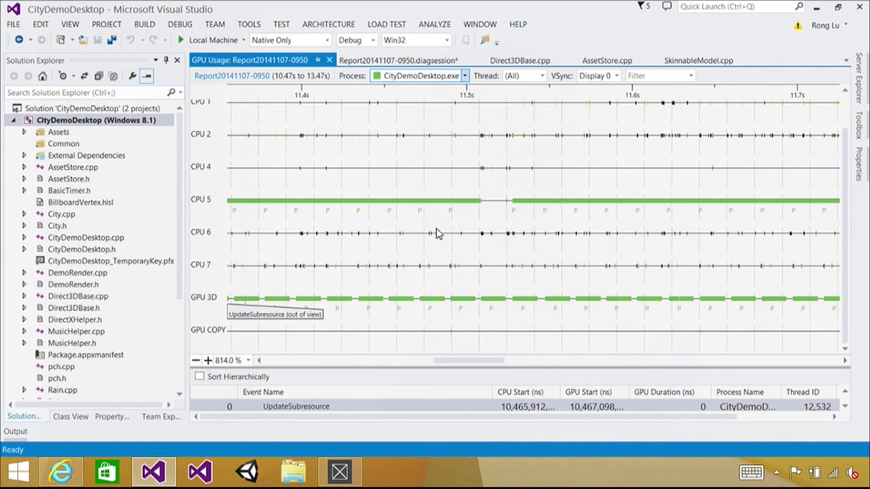
Step: Select the DrawIndexedInstanced block near 11.48 s in the GPU 3D lane and inspect its entry in an enlarged event list
click(439, 300)
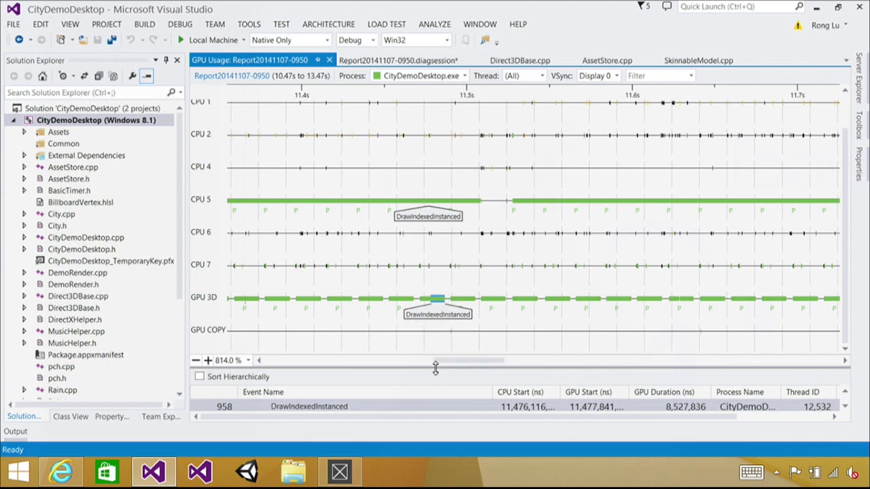
drag(436, 368, 436, 337)
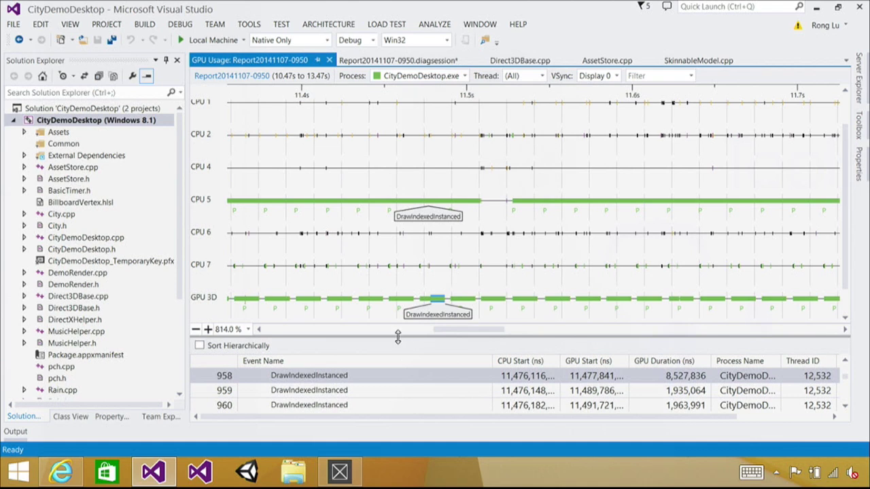
drag(401, 337, 401, 371)
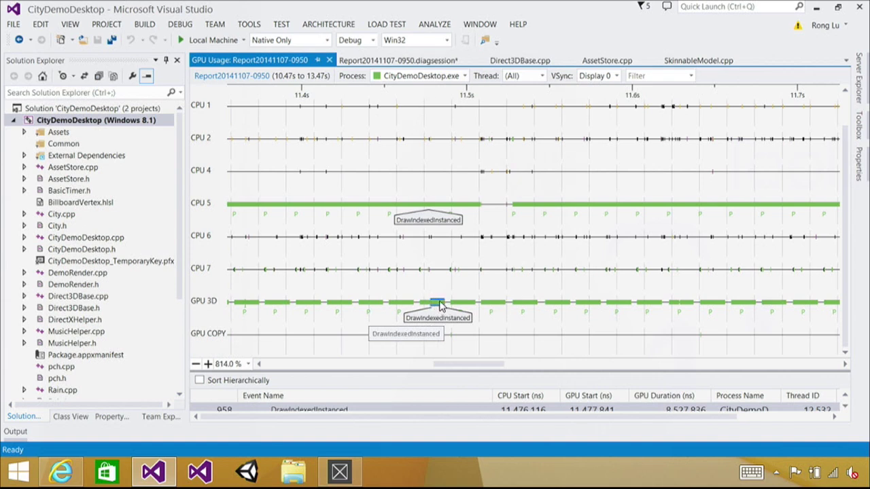
Step: Zoom the timeline to about 1745% around the selected DrawIndexedInstanced block and step forward through the next four GPU events
scroll(476, 297, up, 3)
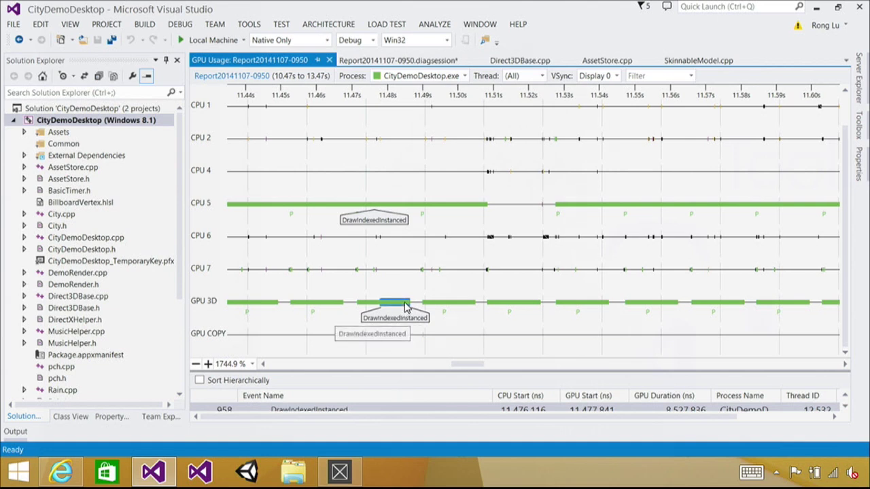
key(Down)
key(Down)
key(Down)
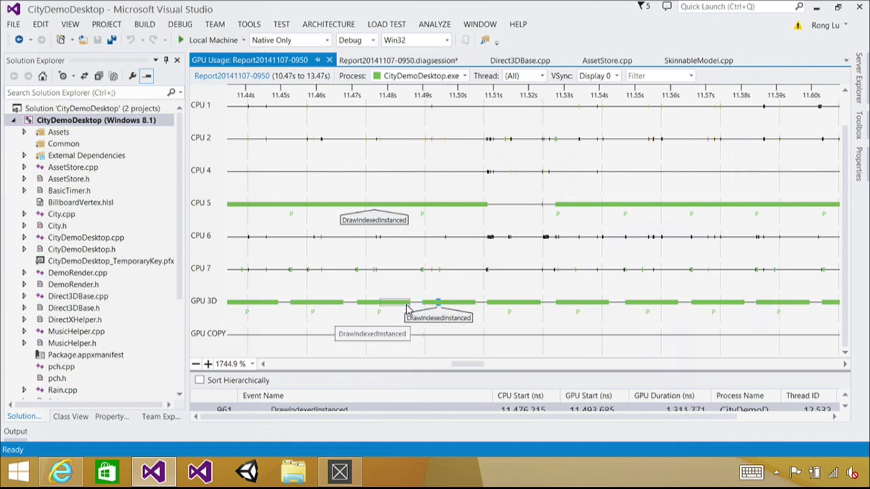
key(Down)
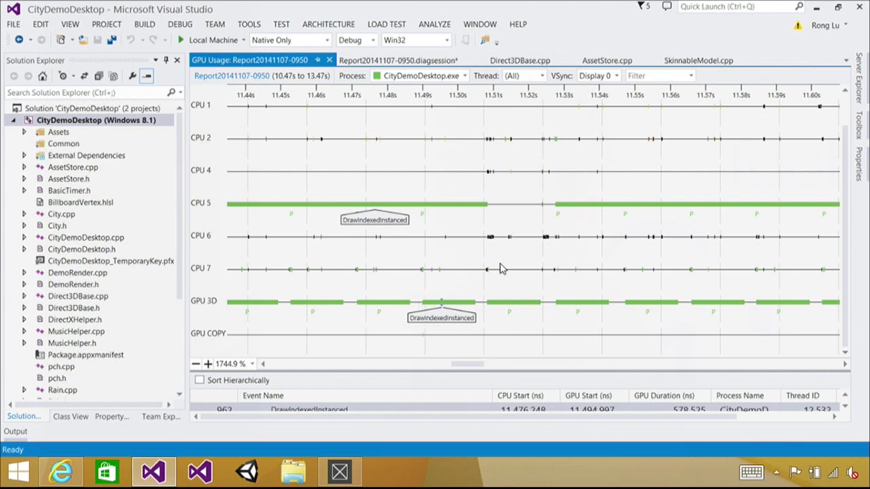
Step: Zoom the timeline to about 2810% around 11.6 s and compare a CPU 5 thread segment with a DrawIndexedInstanced block on GPU 3D
drag(443, 416, 429, 245)
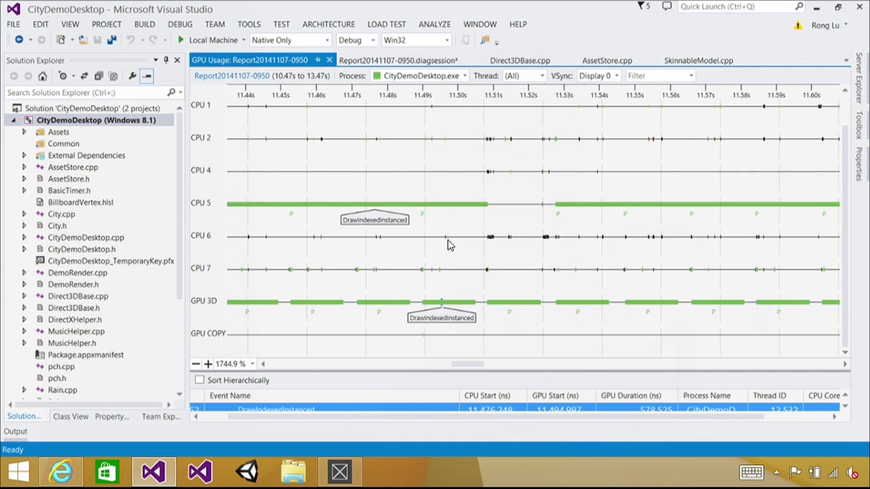
scroll(475, 333, up, 3)
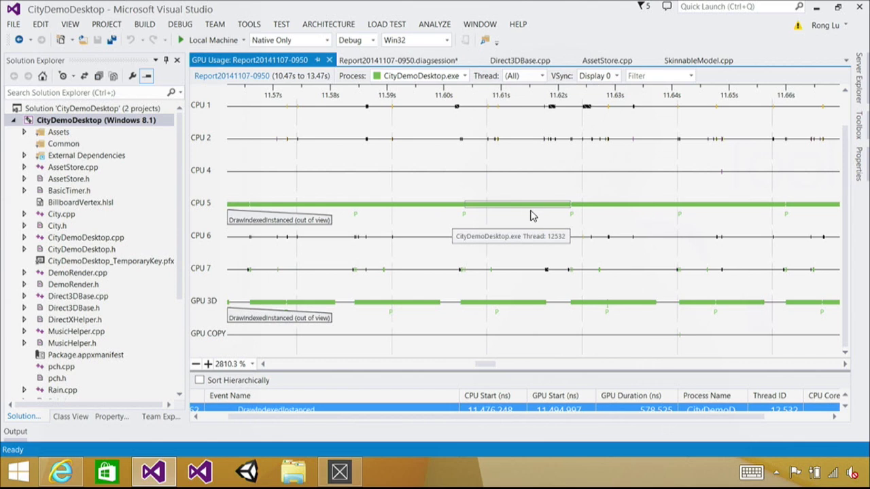
click(507, 211)
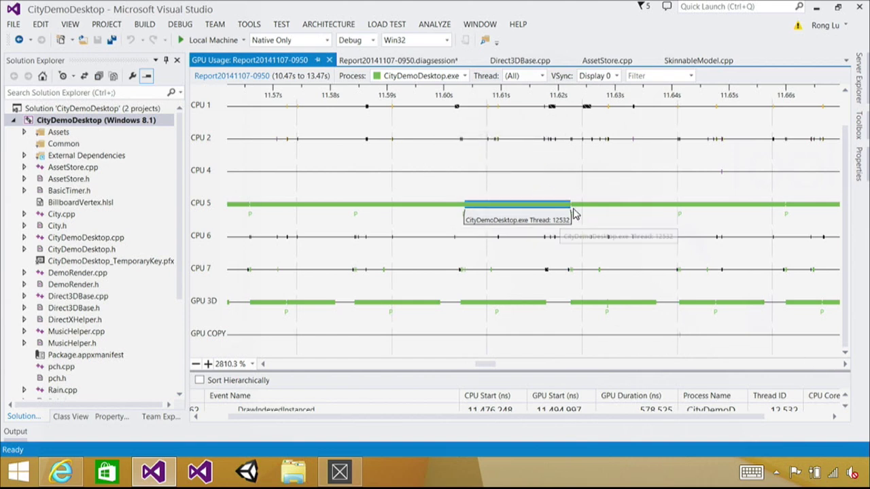
click(486, 301)
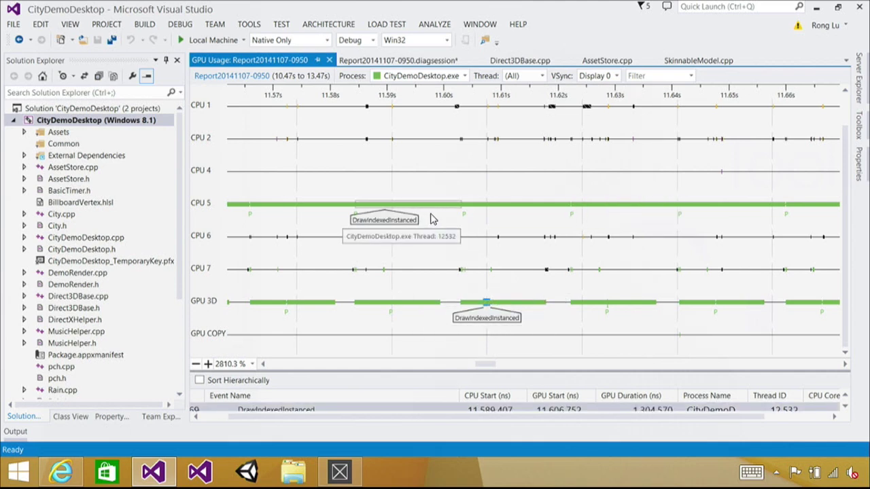
Step: Return to the diagnostics session report, show its CPU usage, and expand the call tree through _RtlUserThreadStart and SHCreateStreamOnFileW
click(429, 60)
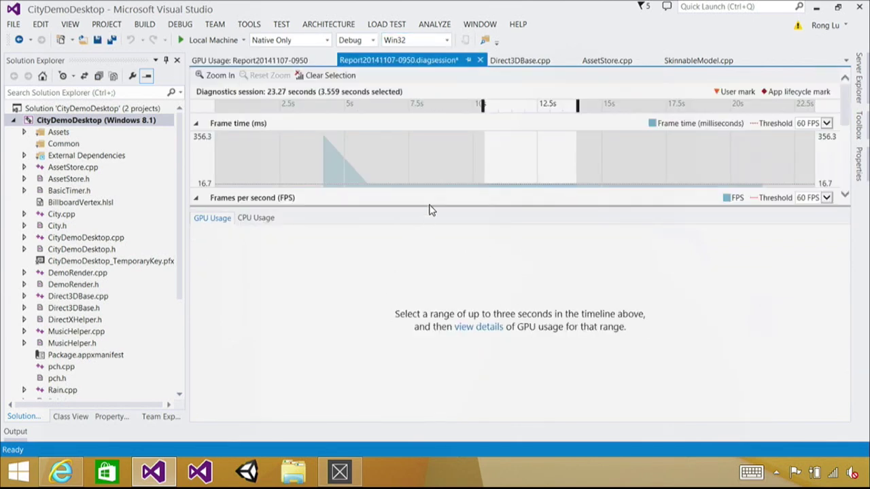
click(249, 224)
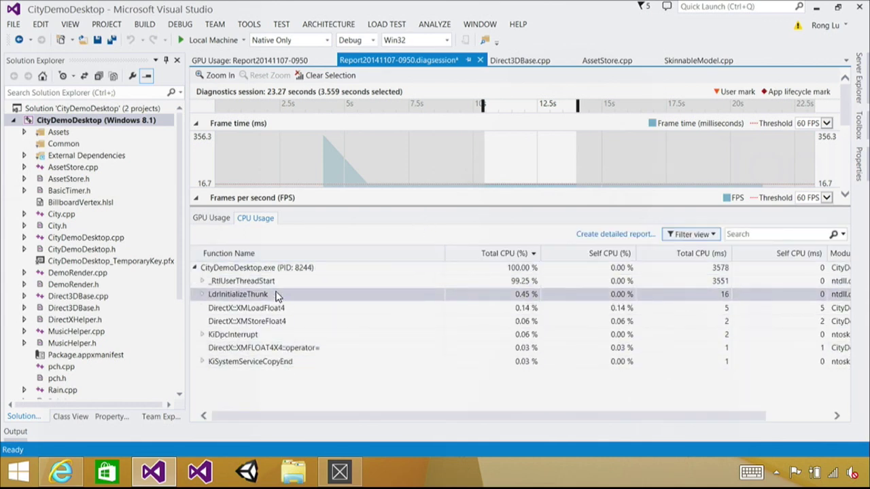
click(251, 282)
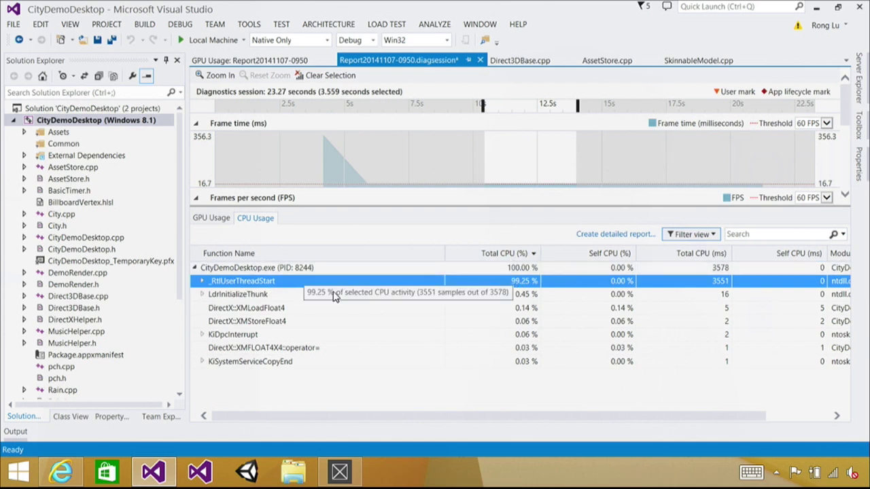
key(Right)
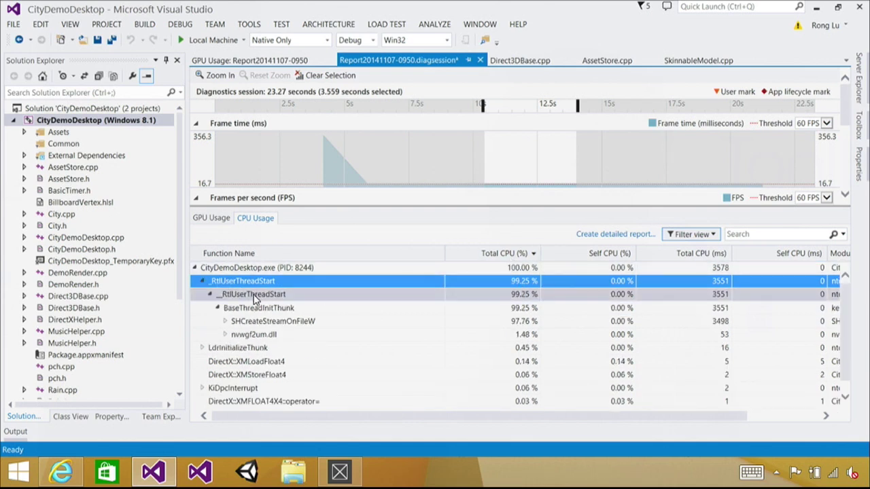
click(255, 299)
click(288, 322)
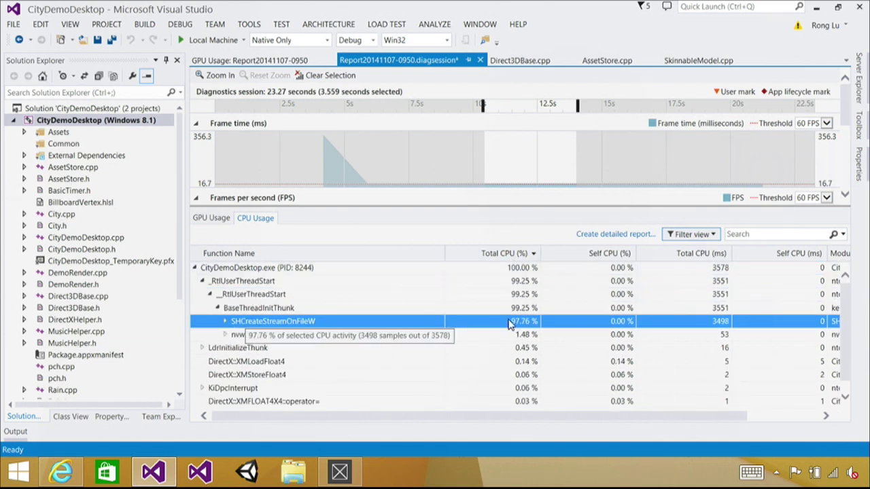
key(Right)
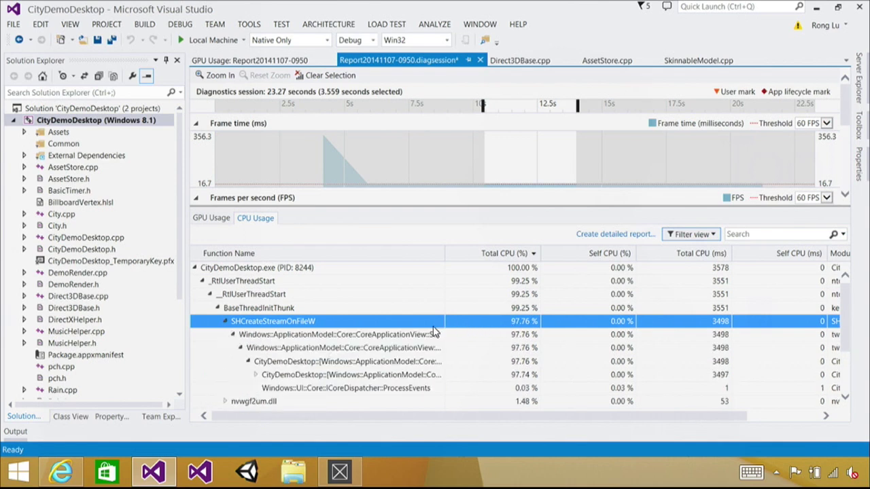
Step: Widen the function name column and expand the costliest CityDemoDesktop call path through DemoRender::[Direct3DBase]::Render to select Rain::Render
click(411, 376)
key(Right)
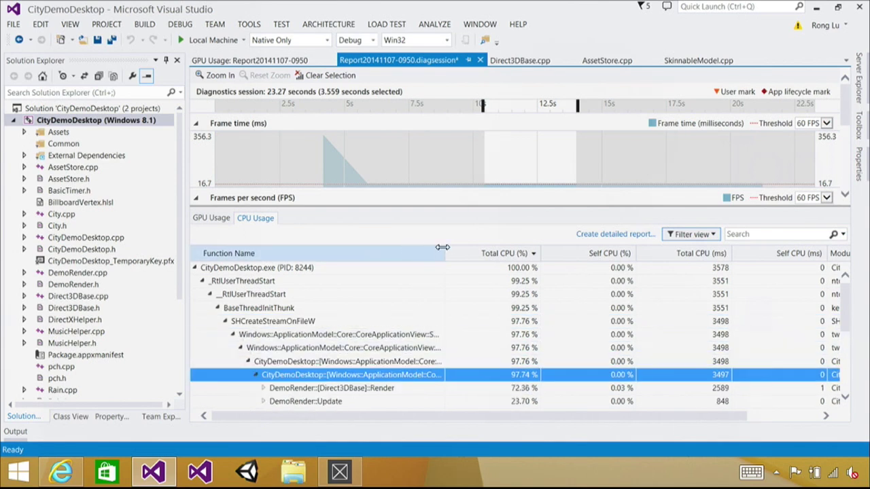
drag(443, 248, 495, 247)
click(377, 390)
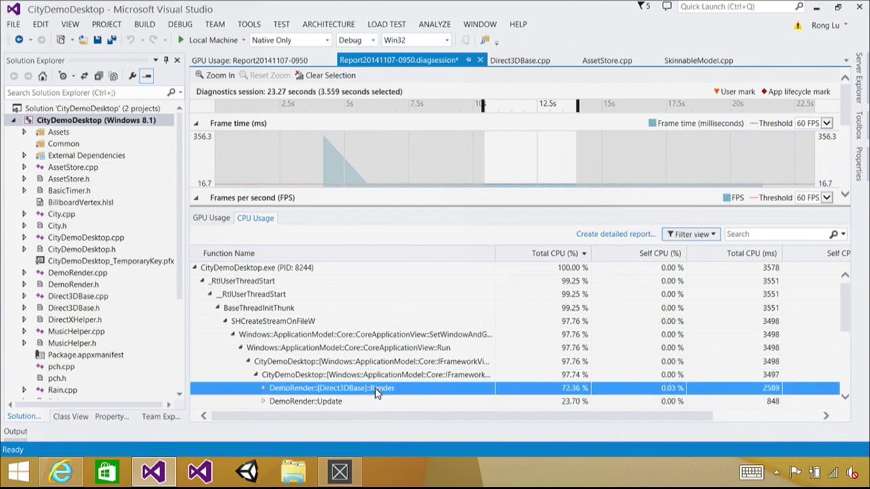
scroll(378, 393, down, 1)
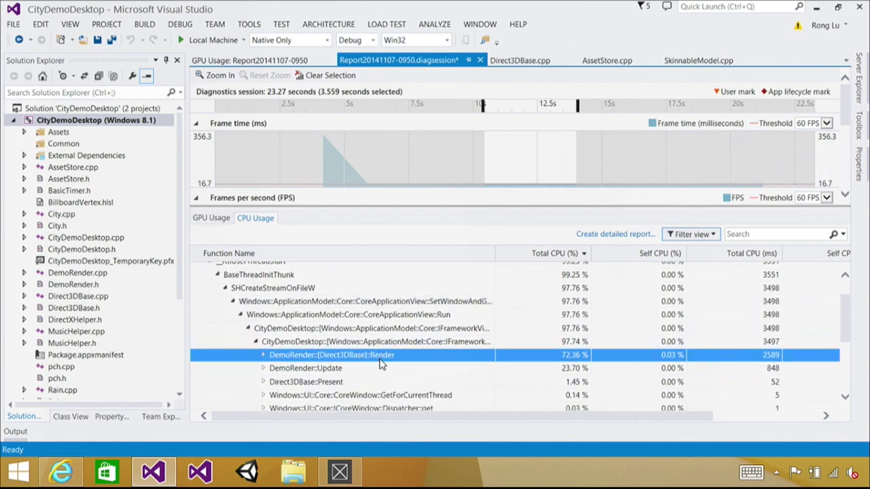
double_click(389, 357)
click(354, 348)
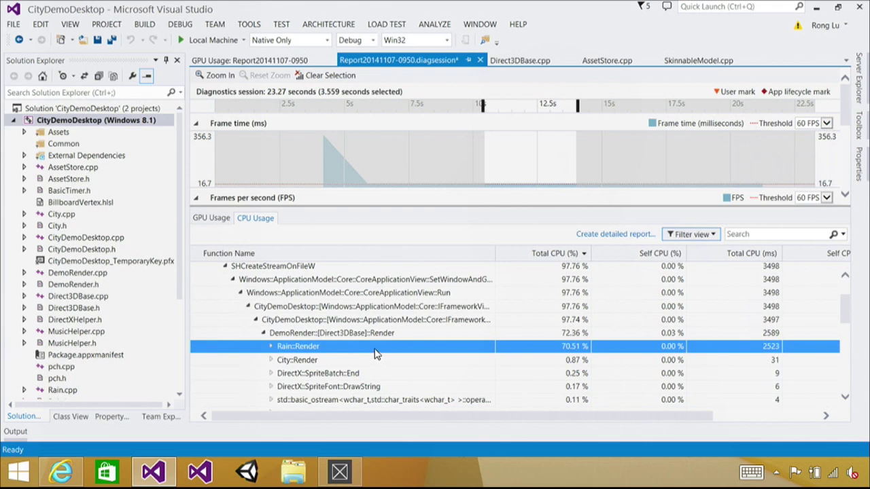
mouse_move(562, 348)
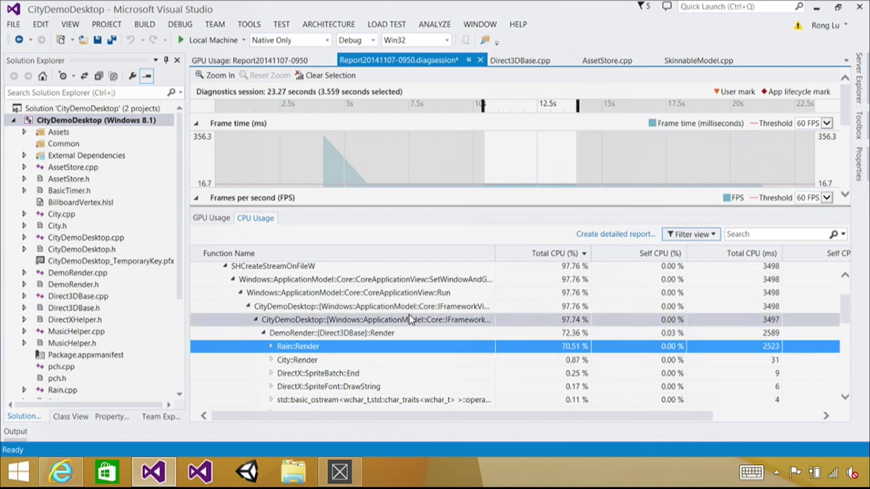
Step: Expand Rain::Render in the call tree and view the source of SkinnableModel::CommitUpdates
click(270, 347)
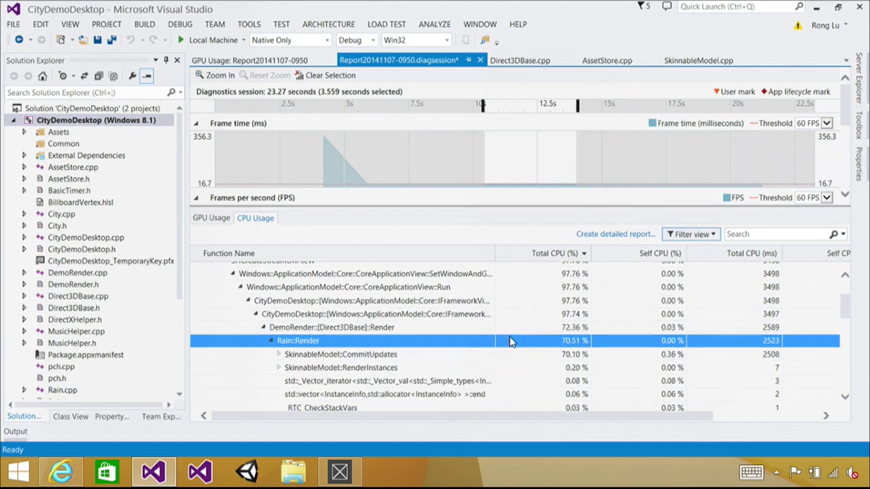
click(475, 354)
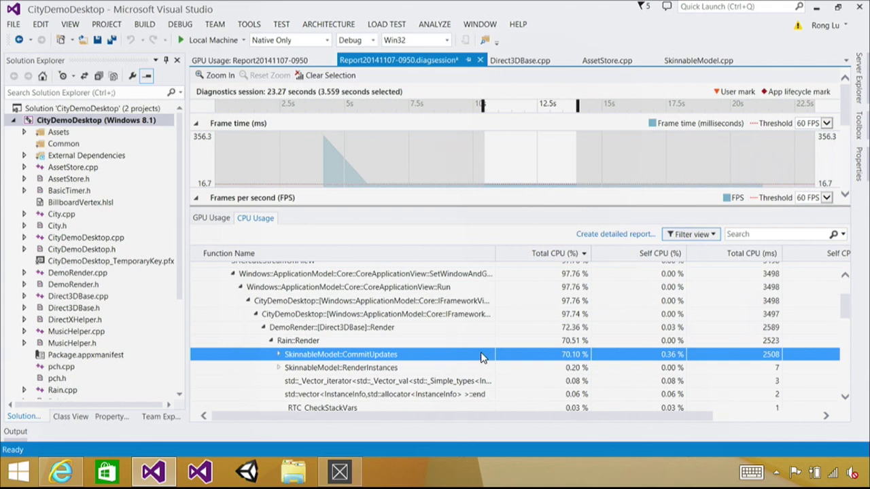
right_click(435, 355)
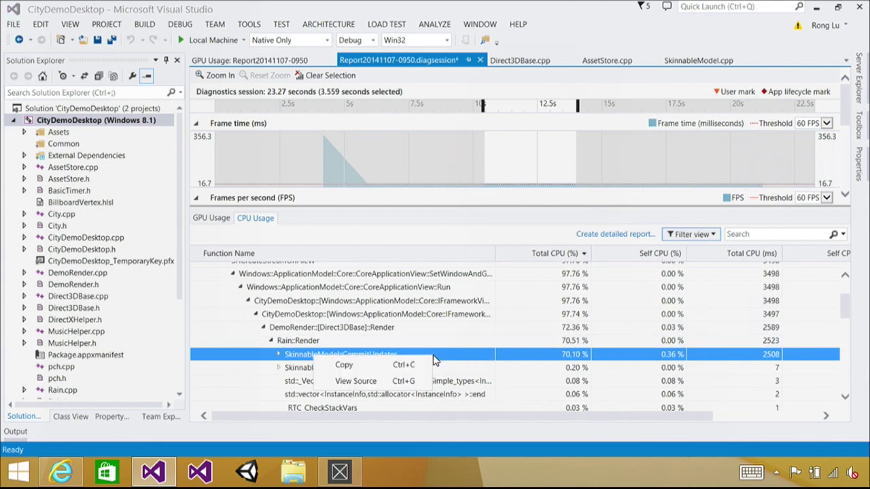
click(392, 381)
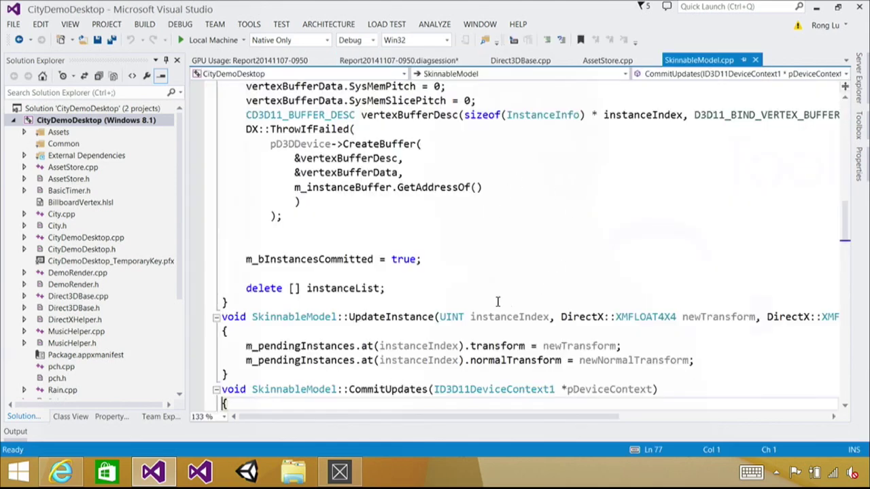
Step: Bring the CommitUpdates definition into view in SkinnableModel.cpp, highlight its name, and read through the function body
scroll(509, 266, down, 3)
double_click(381, 262)
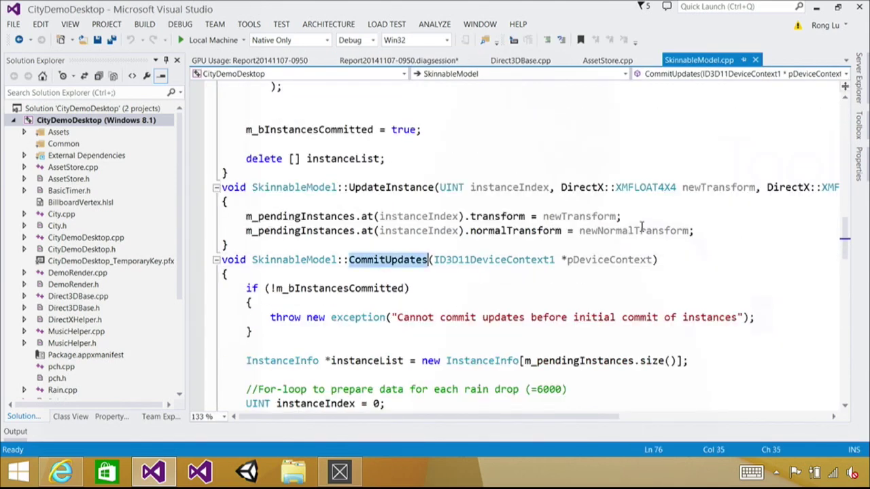
scroll(470, 233, down, 1)
scroll(450, 231, down, 1)
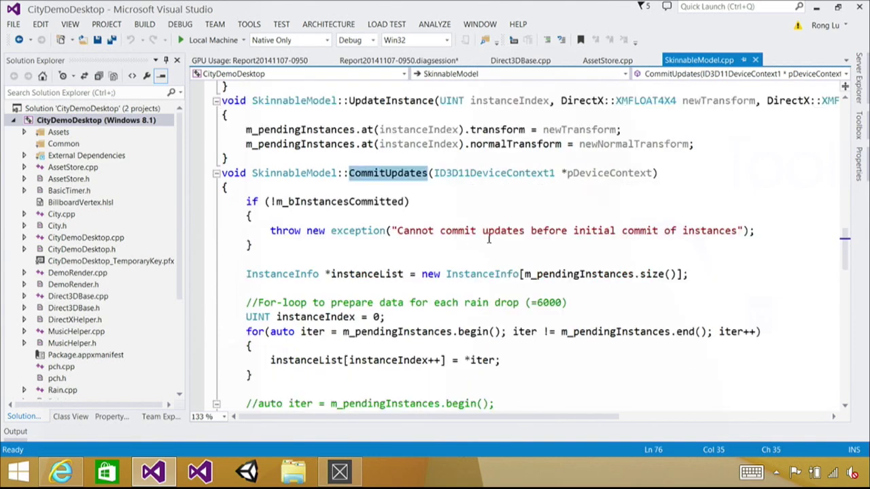
scroll(583, 231, down, 1)
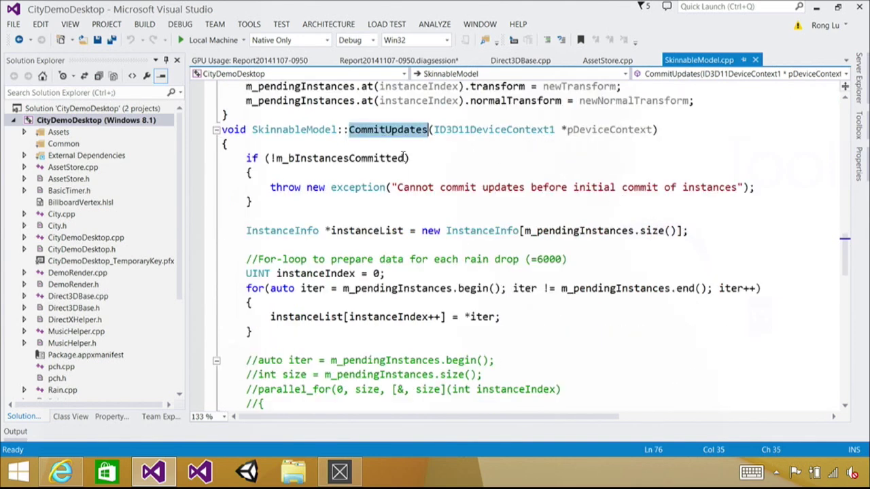
Step: Highlight the comment about preparing data for each rain drop, and highlight the for loop over m_pendingInstances beneath it
click(247, 248)
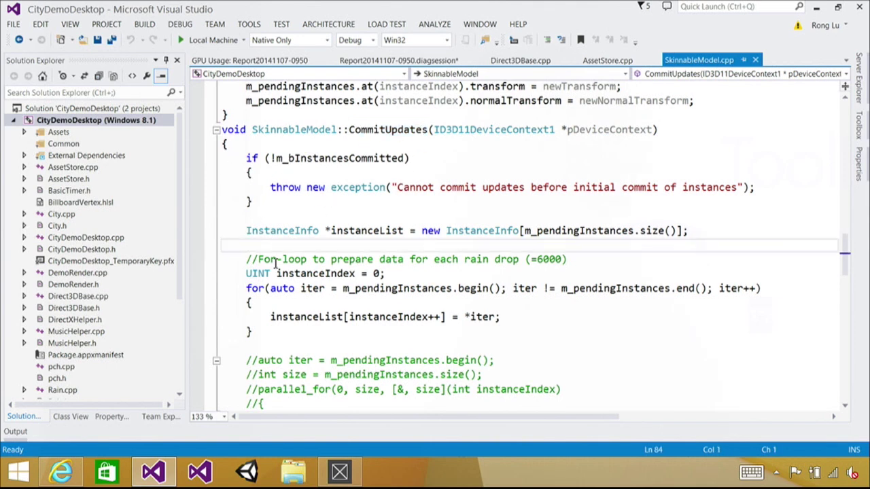
drag(248, 262, 303, 265)
key(Home)
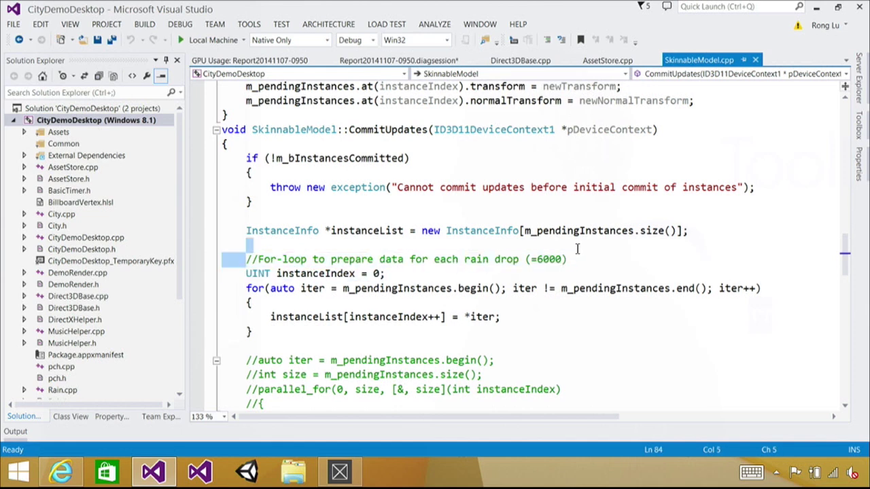
key(shift+End)
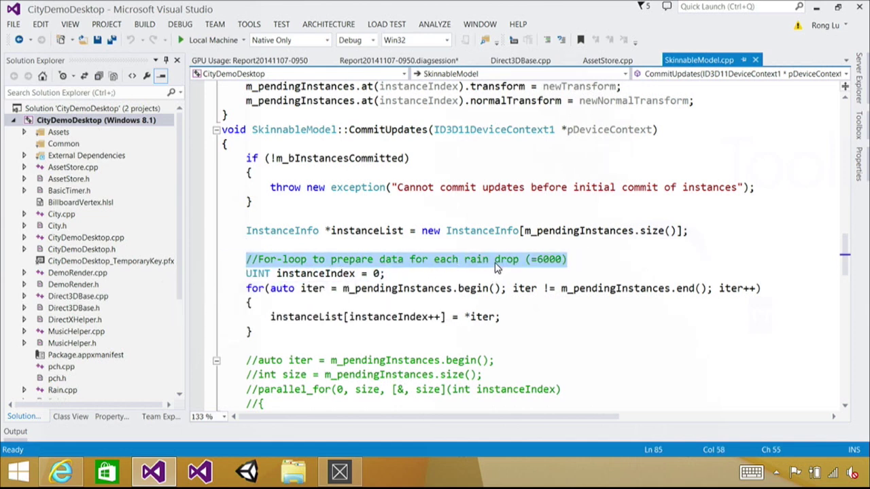
click(592, 261)
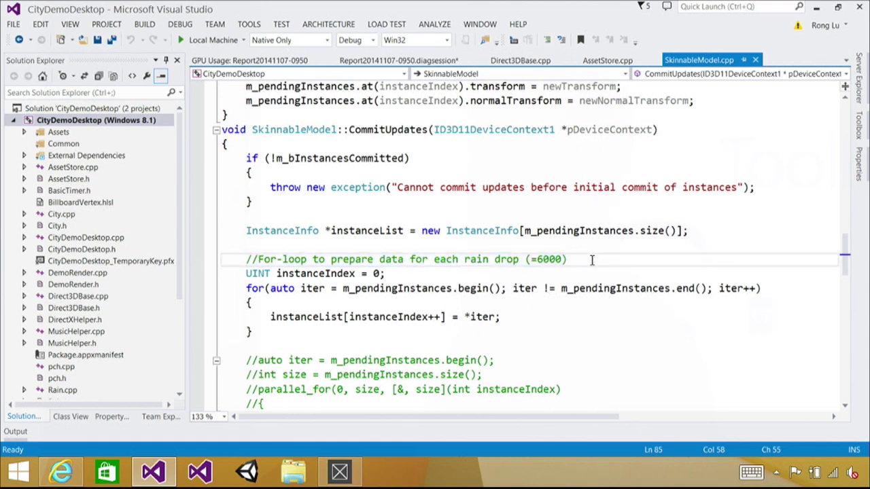
scroll(593, 260, down, 1)
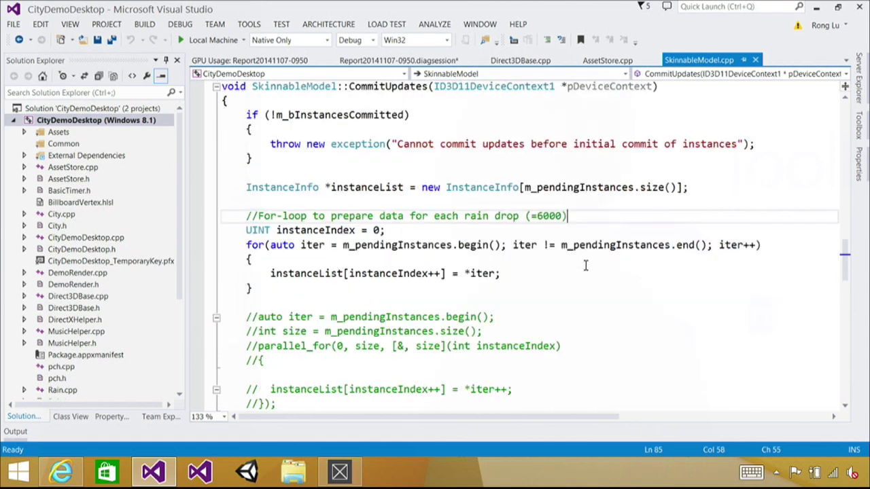
drag(280, 291, 249, 248)
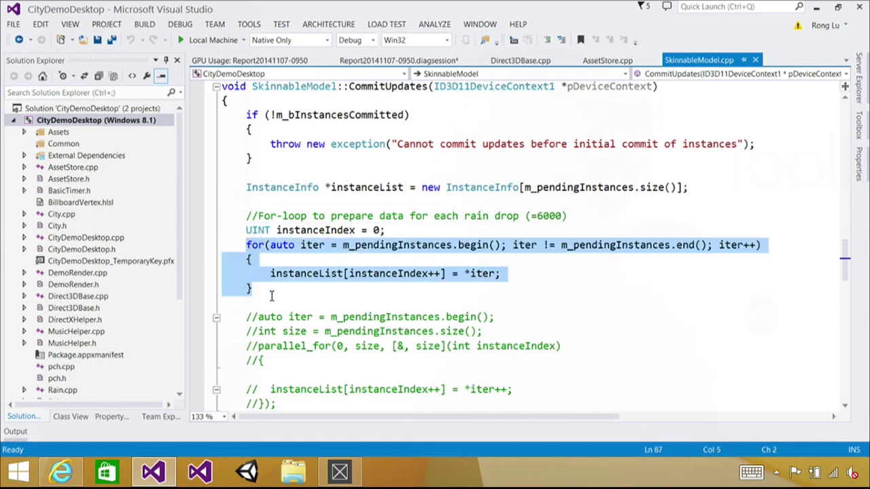
click(500, 287)
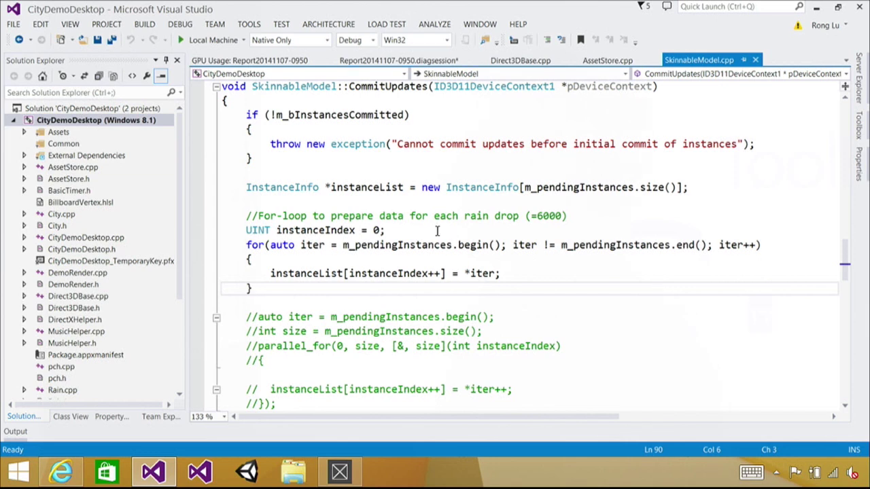
Step: Revisit the DrawIndexedInstanced events in the detailed GPU Usage report and the CPU Usage call tree in the diagnostics session
click(276, 58)
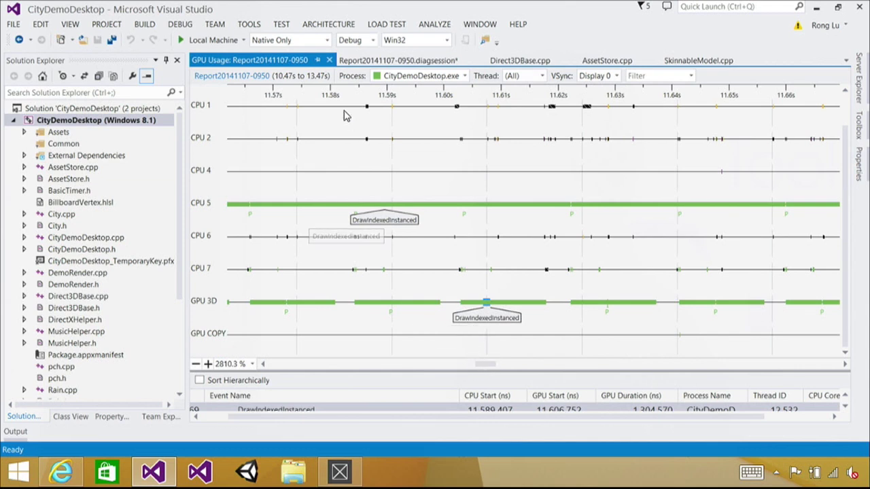
mouse_move(354, 207)
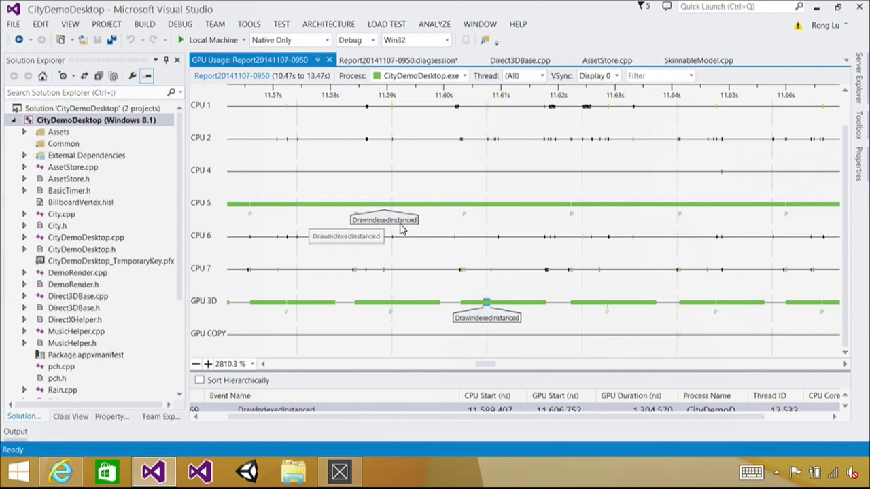
click(438, 61)
Step: In SkinnableModel.cpp, comment out the serial rain-drop for loop with its instanceIndex declaration and uncomment the parallel_for block beneath it
click(699, 61)
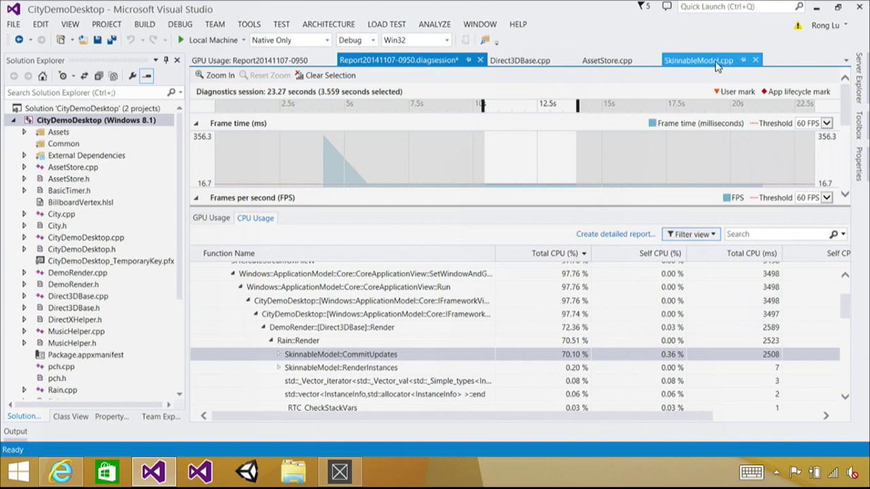
scroll(522, 273, down, 1)
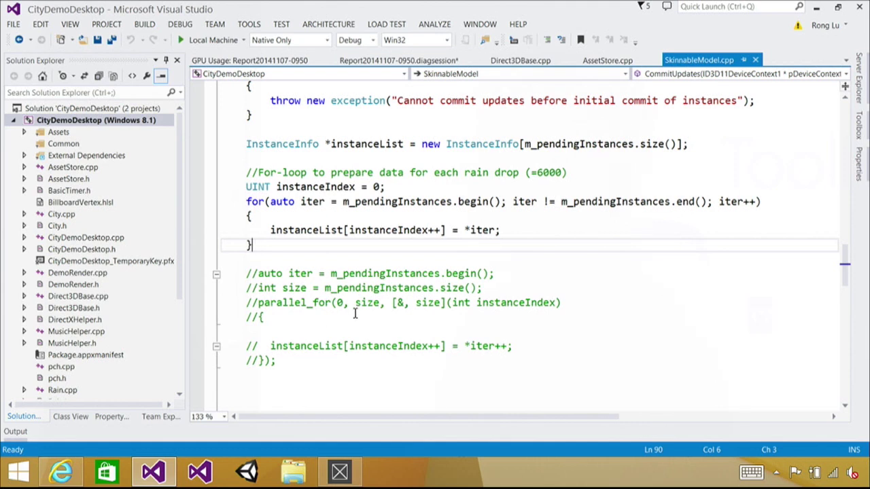
drag(251, 245, 197, 195)
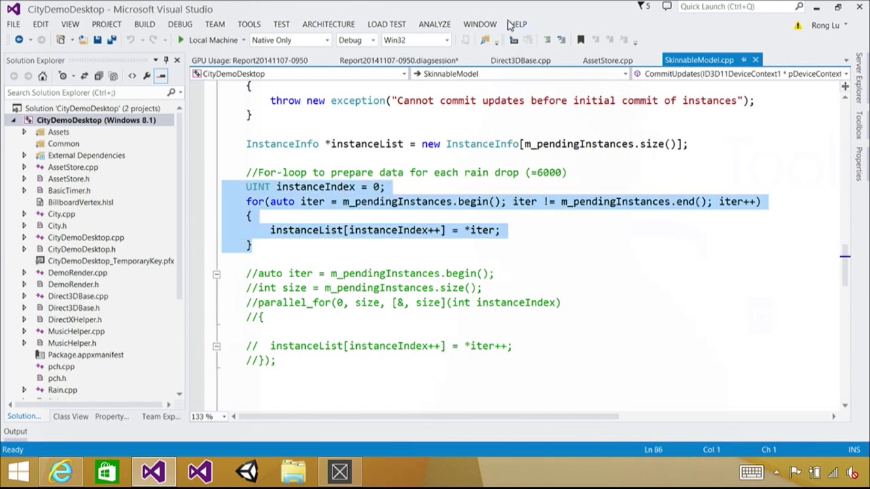
click(548, 40)
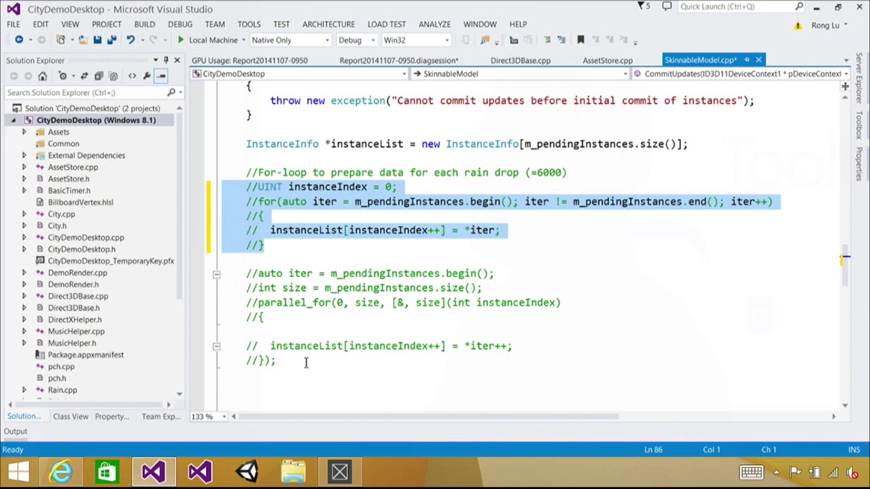
drag(278, 361, 215, 275)
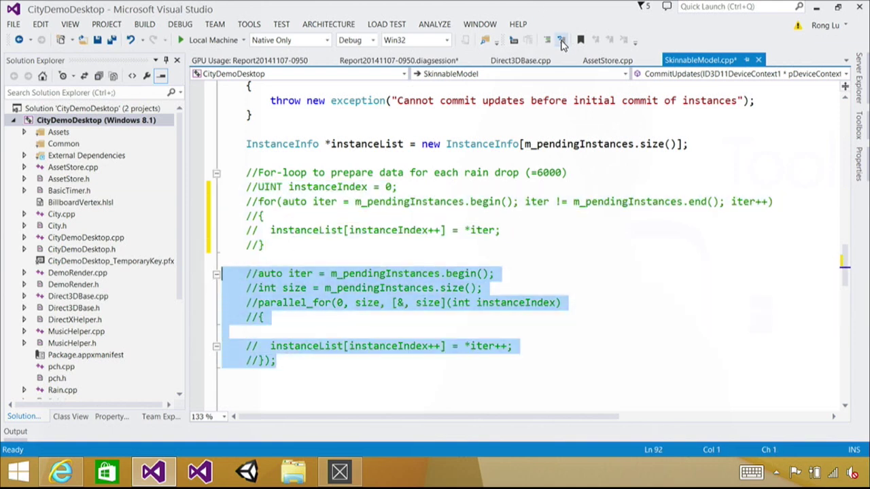
click(564, 40)
Step: Highlight the for keyword in the commented-out loop and the parallel_for call to compare the two versions
double_click(270, 202)
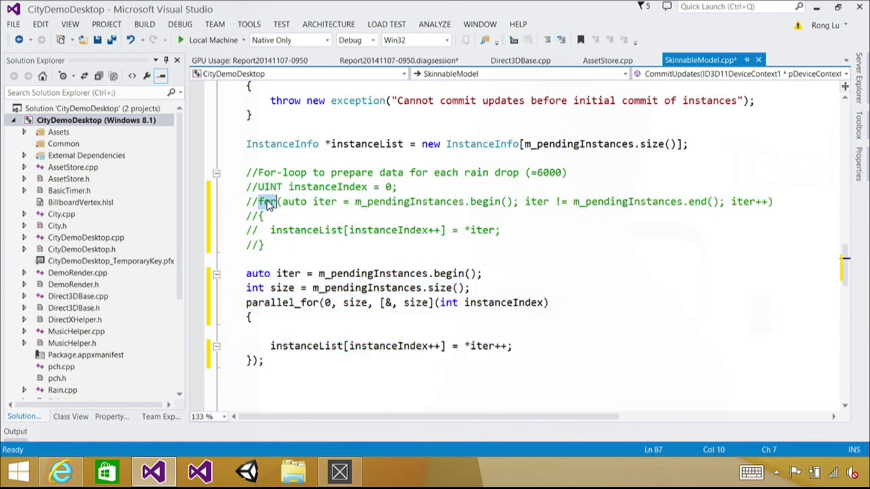
double_click(285, 302)
click(359, 333)
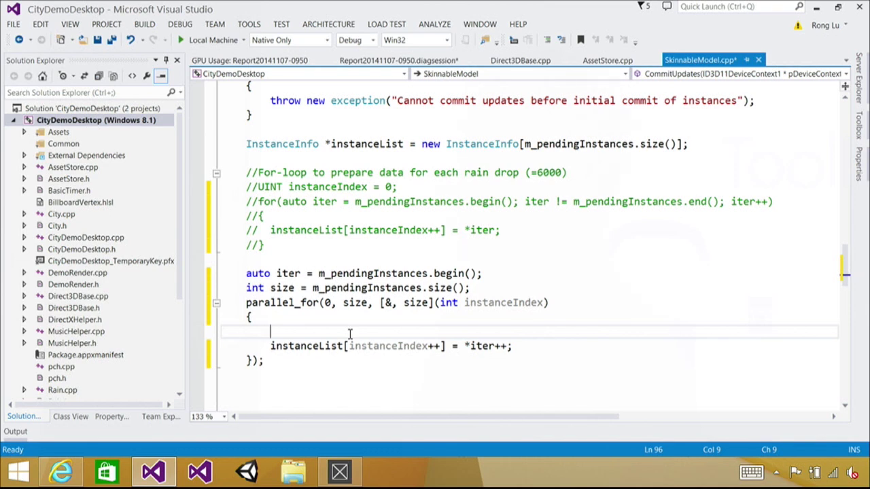
Step: Start debugging CityDemoDesktop on the local machine and agree to build the out-of-date project
click(319, 375)
click(221, 41)
click(384, 302)
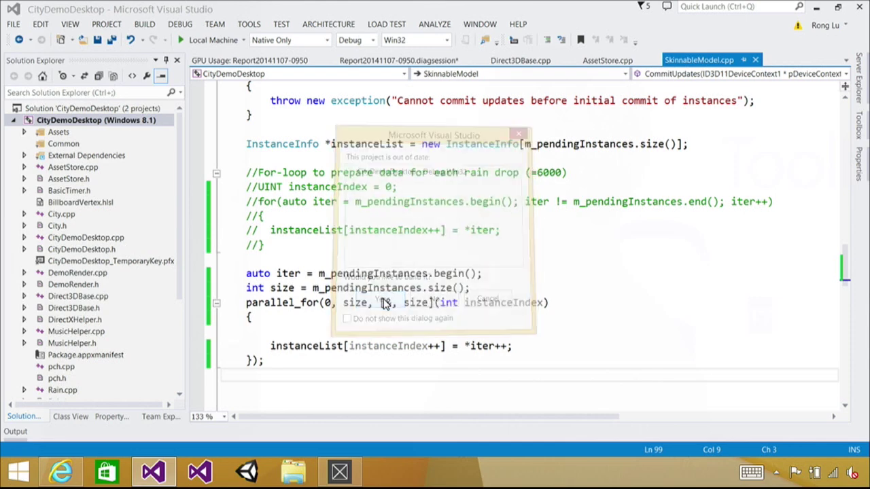